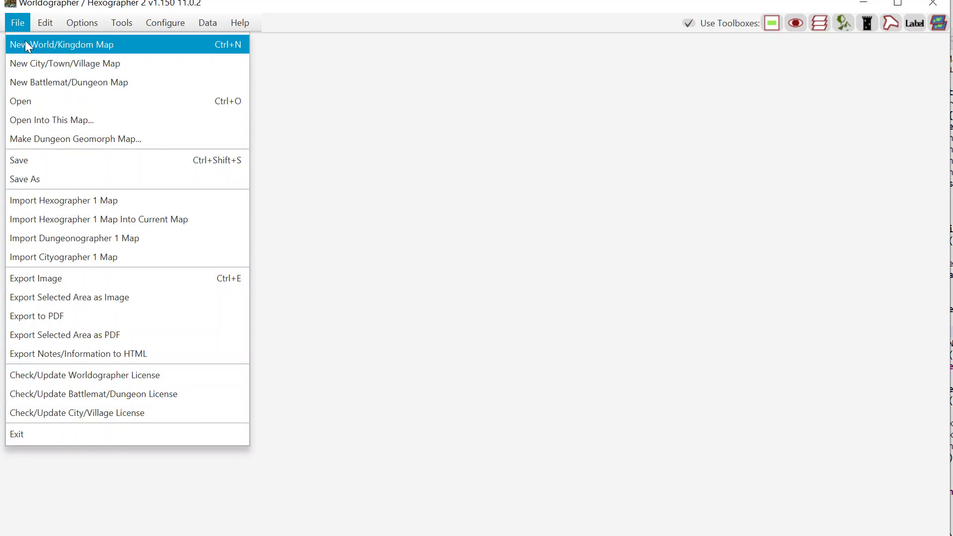
- Create a new 100×40 world map with generated terrain and dismiss the finished message
click(25, 43)
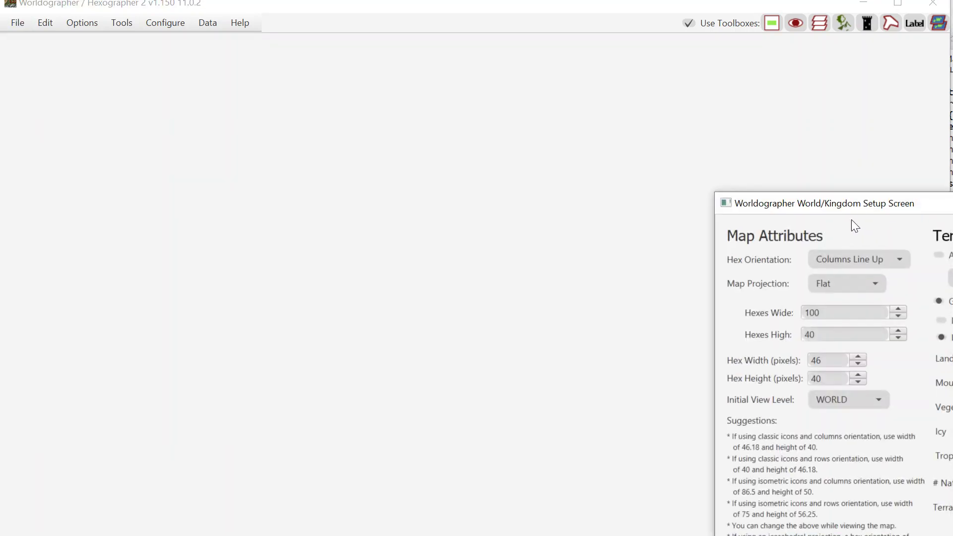
drag(855, 208, 437, 76)
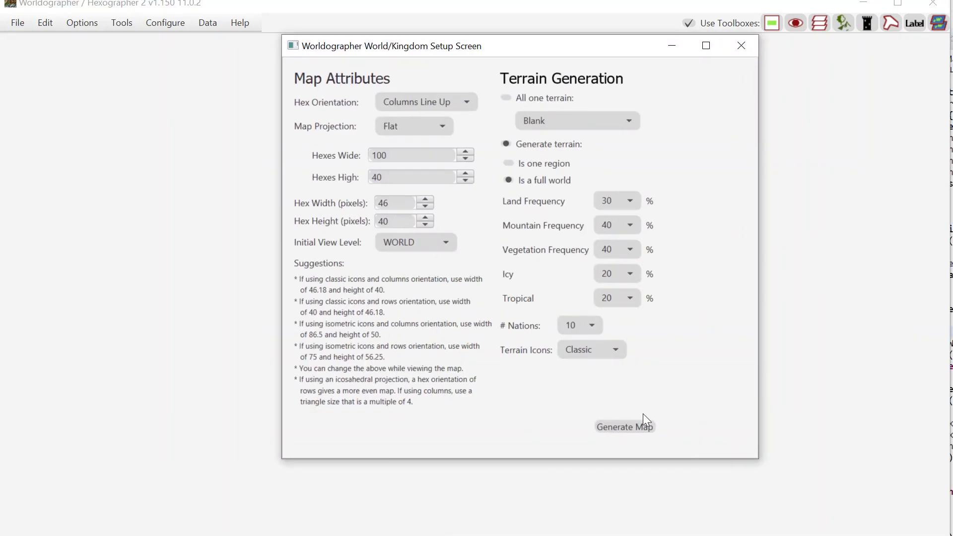
click(635, 426)
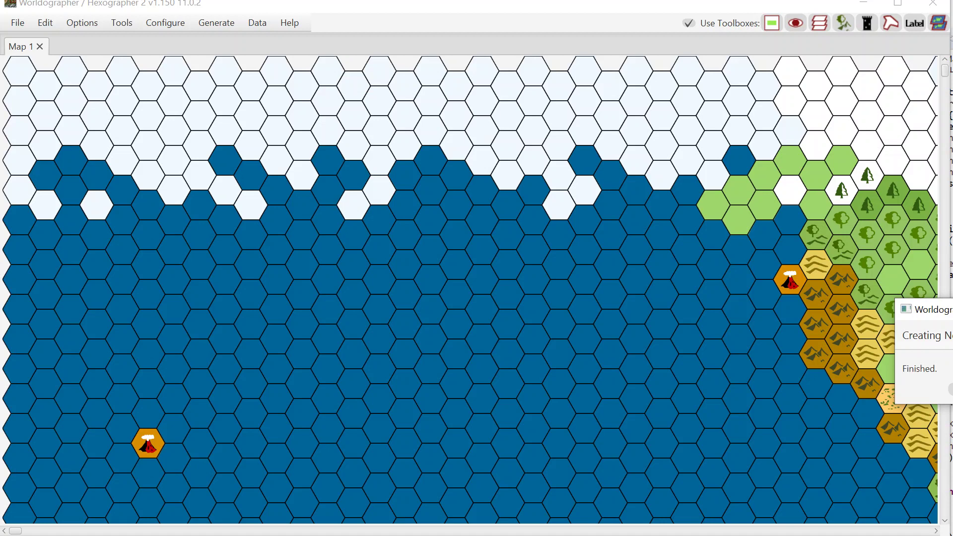
drag(933, 309, 576, 259)
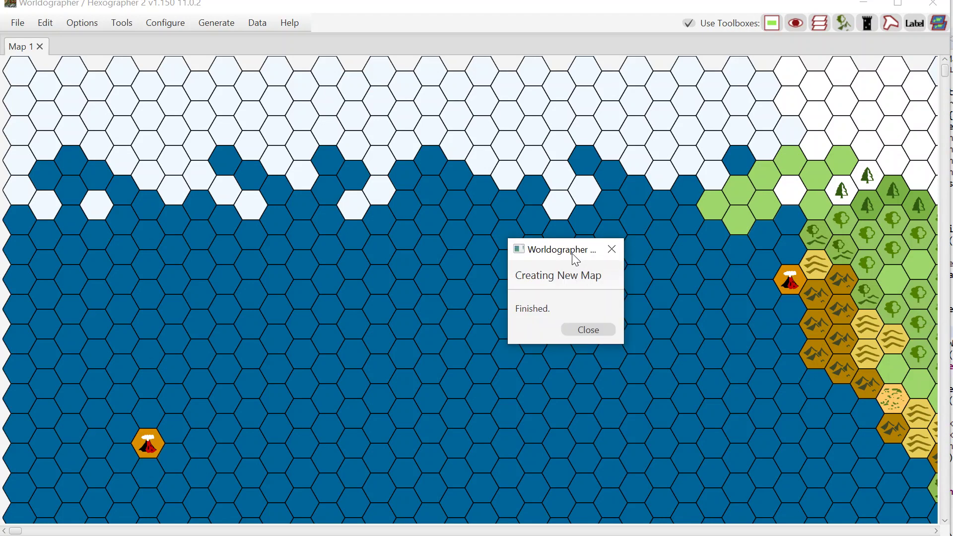
click(591, 330)
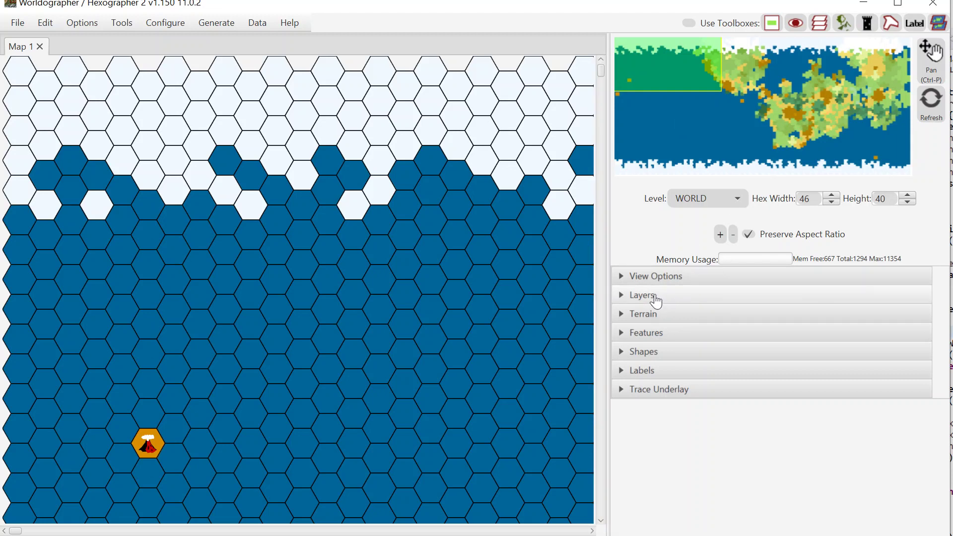
- Expand the side panel's Layers section to view the map layers, then collapse it again
click(624, 297)
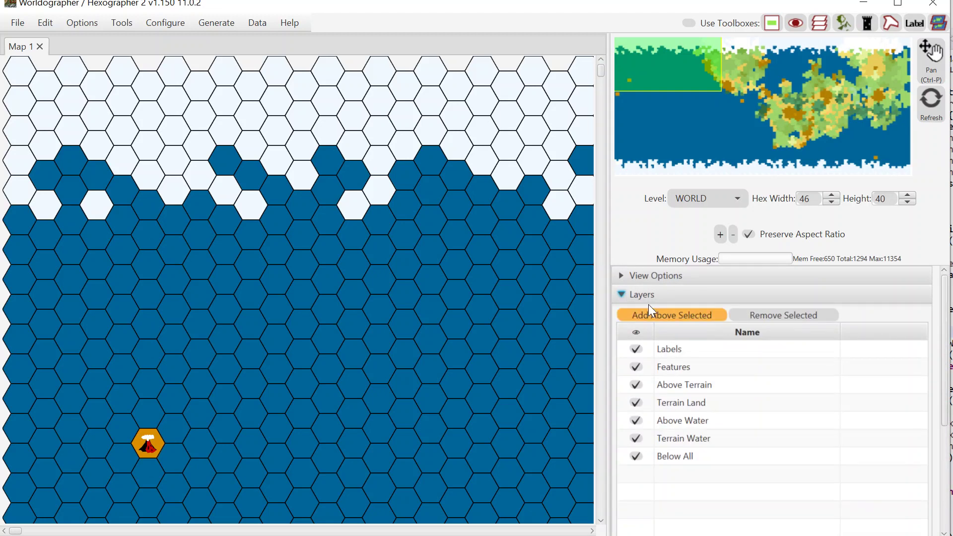
click(623, 297)
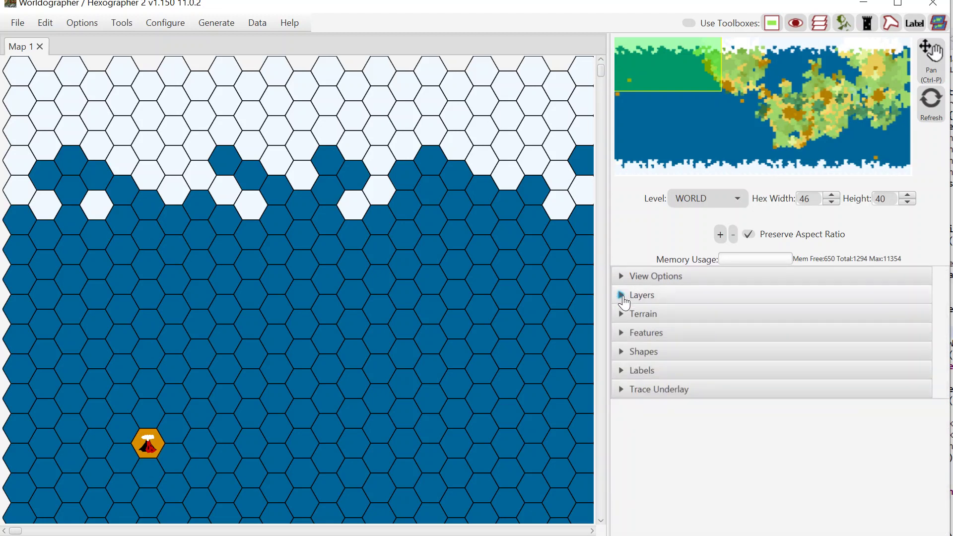
- Switch to floating toolboxes, placing the Mini Map top-left and the Layers window on the left
click(690, 23)
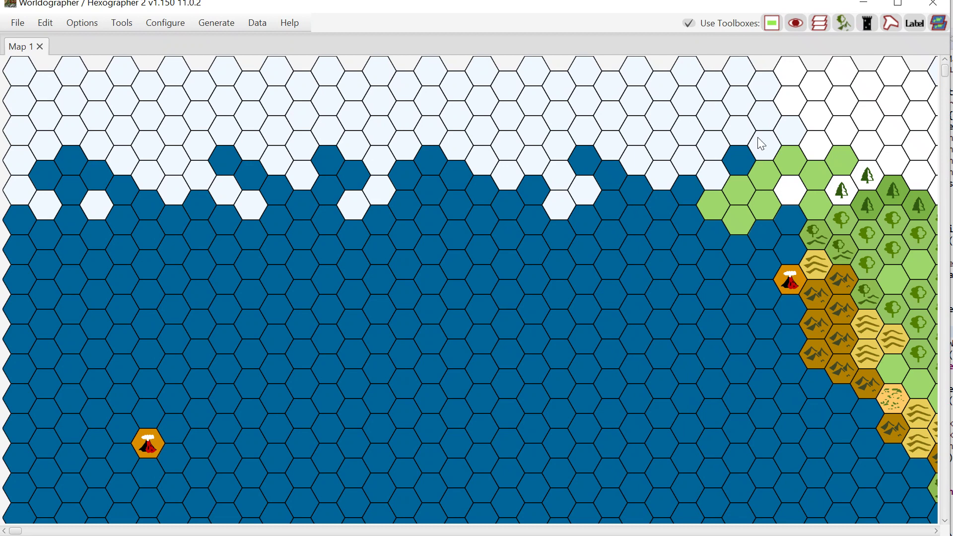
click(772, 28)
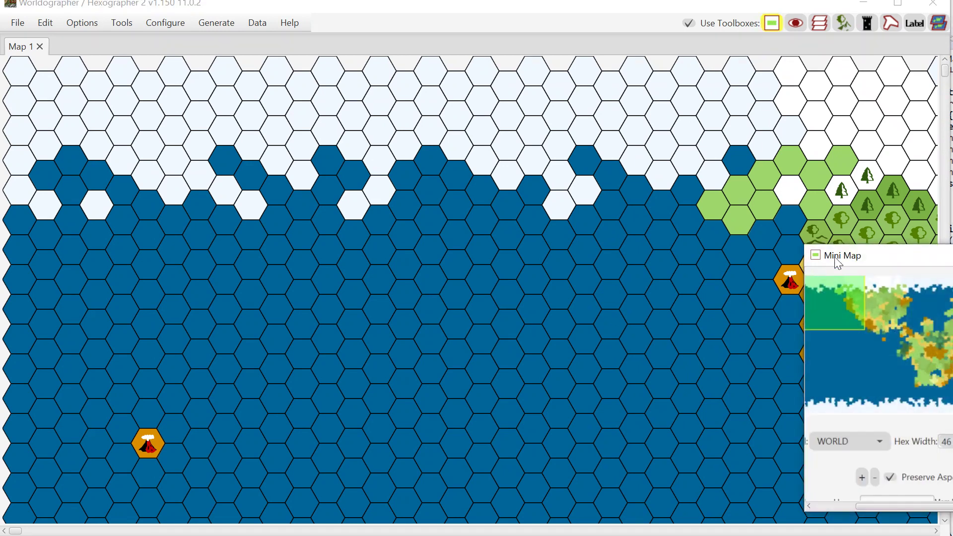
drag(838, 263, 50, 56)
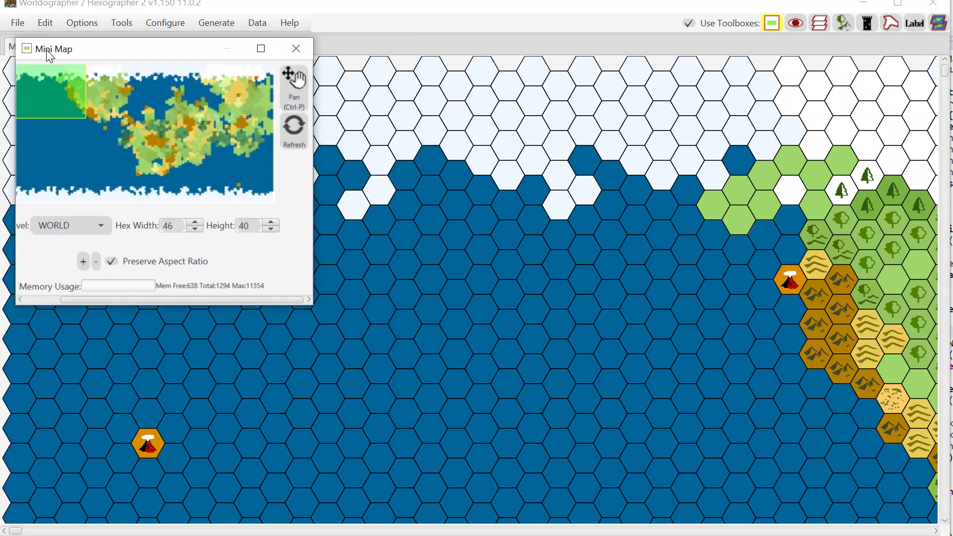
click(818, 32)
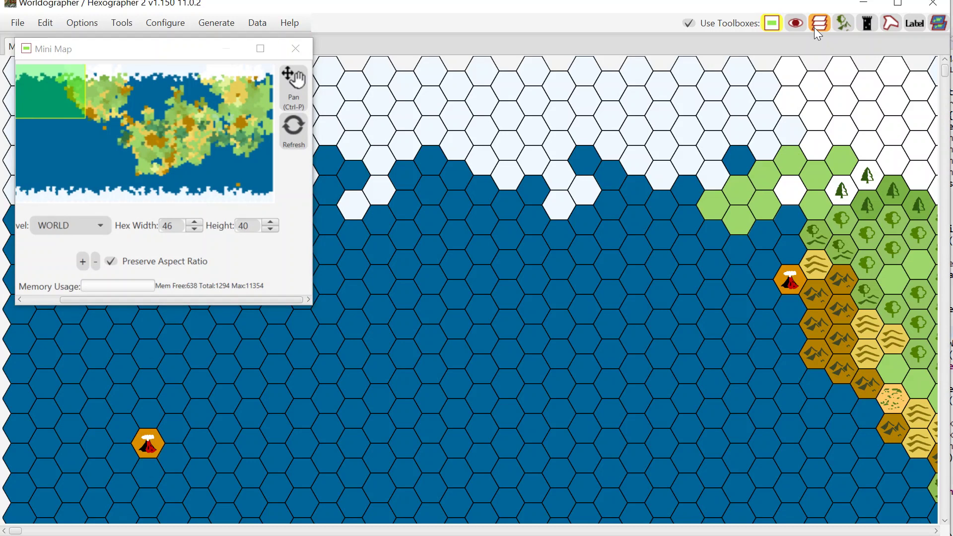
drag(935, 262, 114, 282)
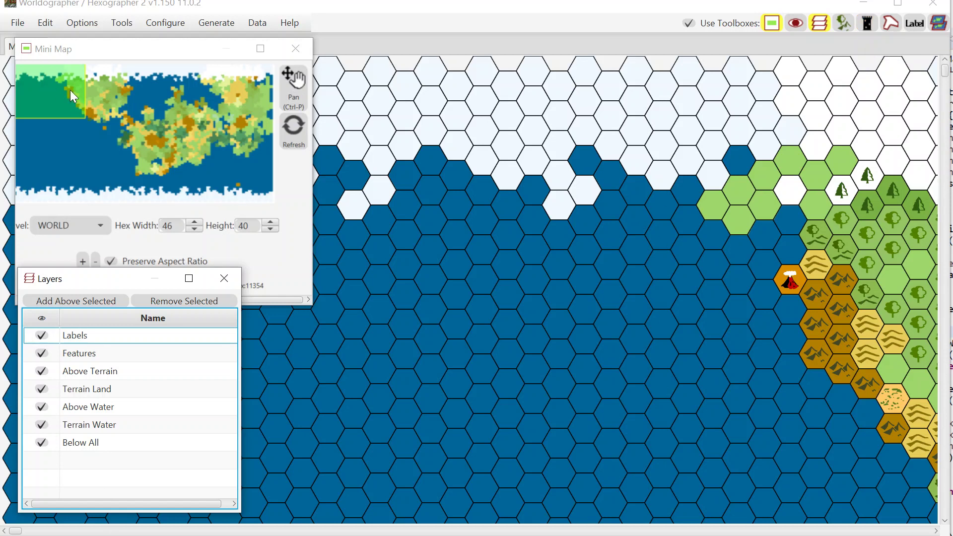
- Pan the view to the continent's land and bring the Features toolbox fully into view
drag(70, 90, 112, 107)
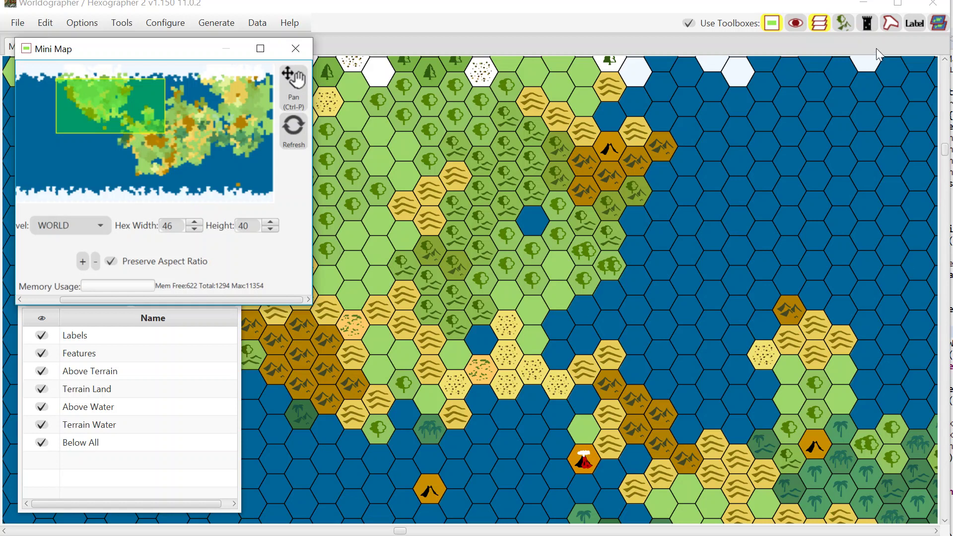
click(865, 28)
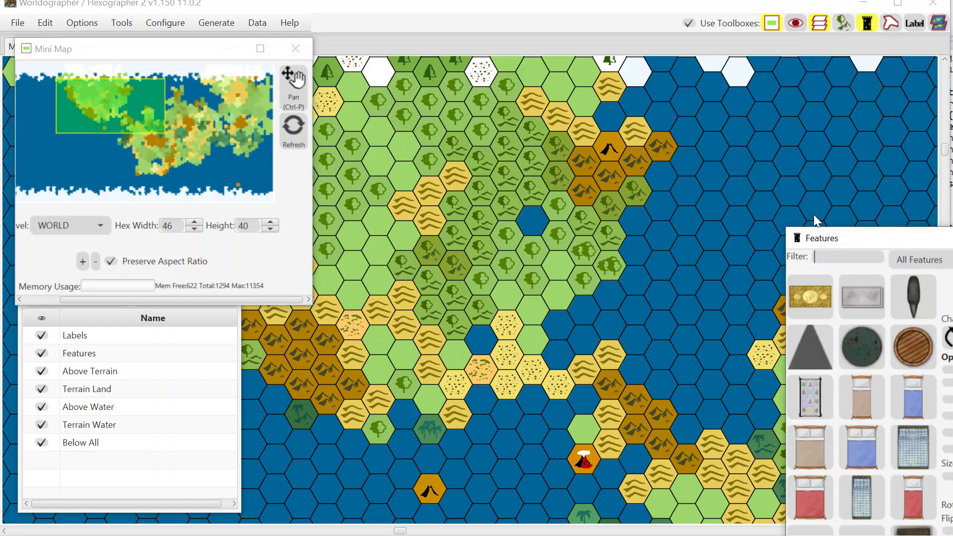
drag(832, 240, 621, 99)
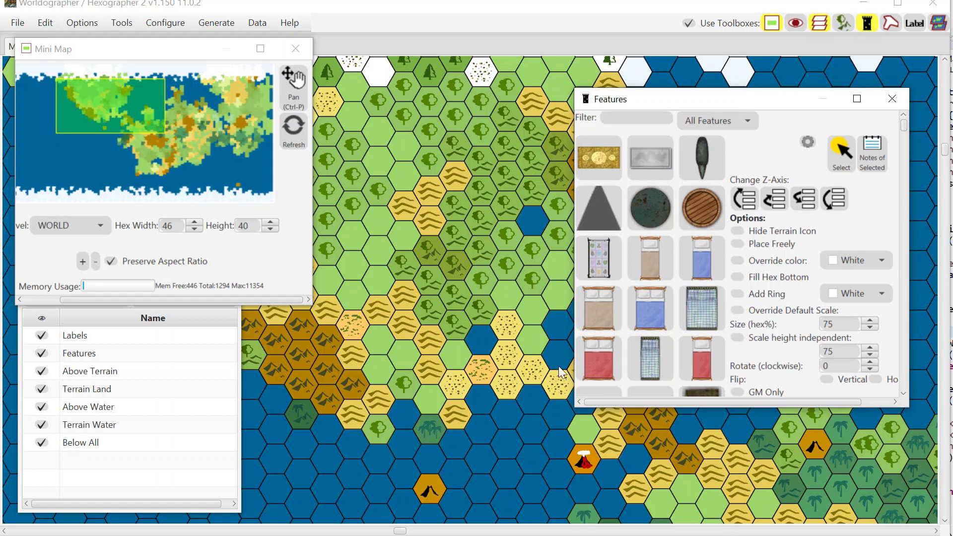
- Generate 10 nations/empires across the map, then shift the Features toolbox slightly aside
click(196, 23)
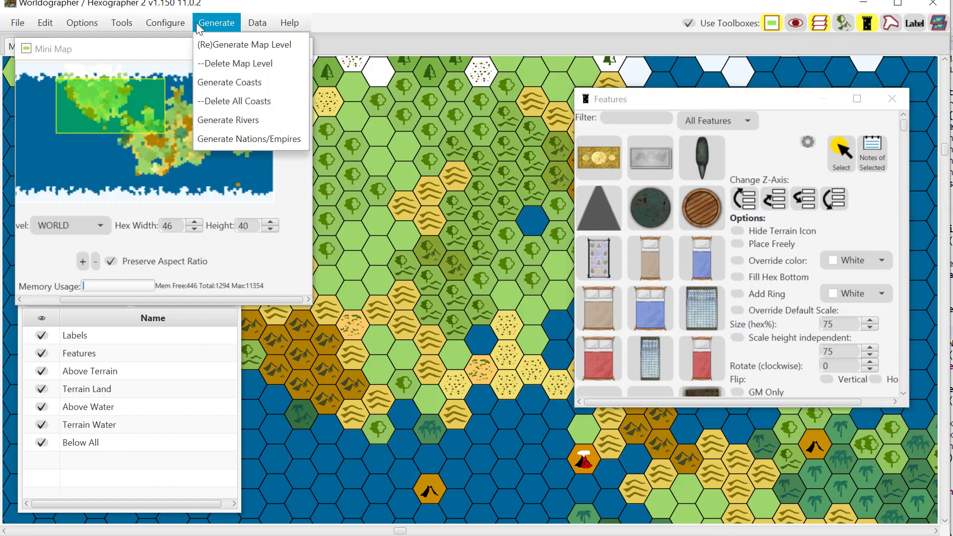
click(234, 138)
drag(952, 319, 705, 288)
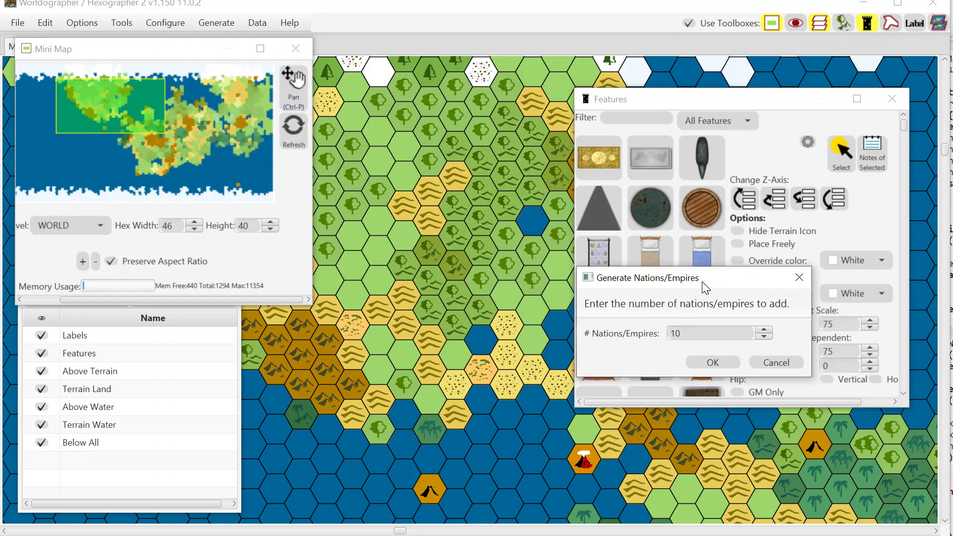
click(731, 359)
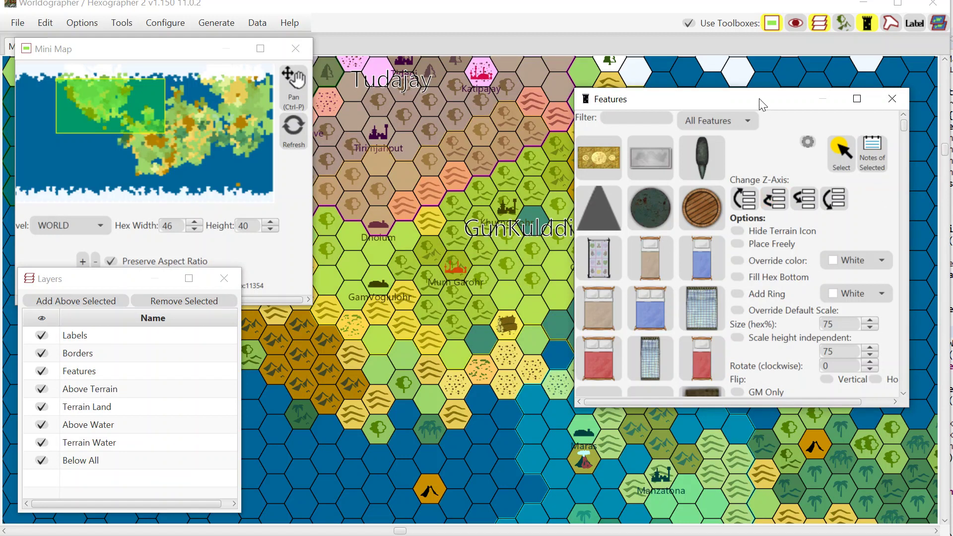
drag(761, 104, 789, 78)
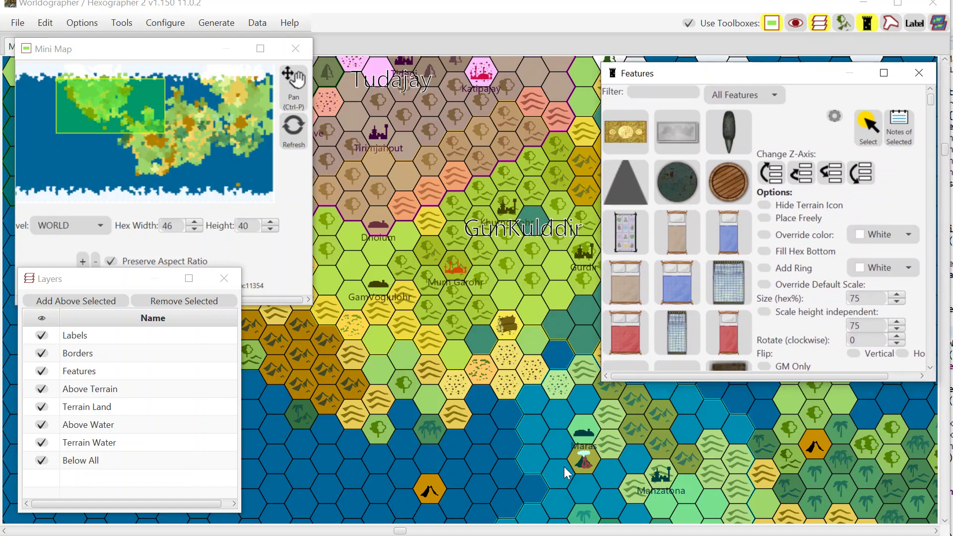
- Bring the Shapes toolbox up fully in view beside Features
click(729, 232)
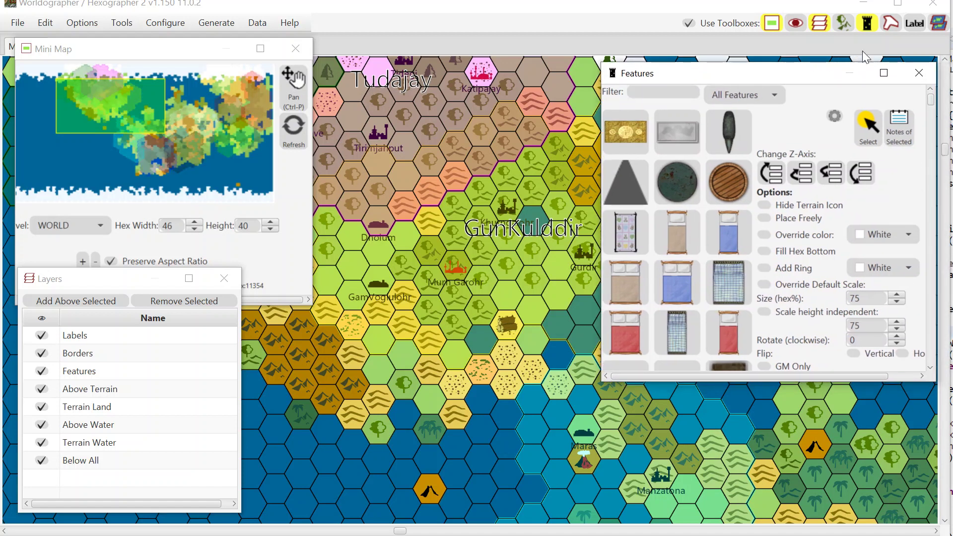
click(892, 23)
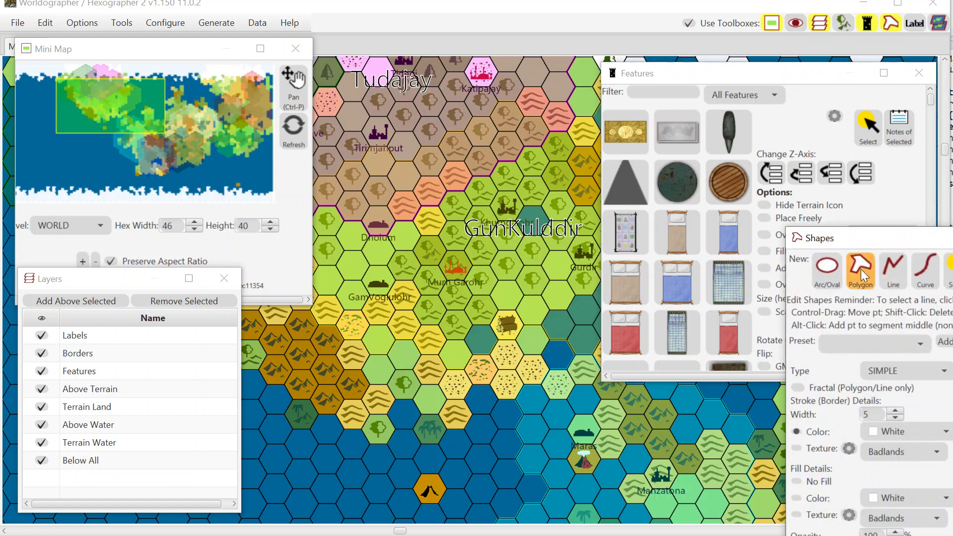
drag(864, 242, 621, 137)
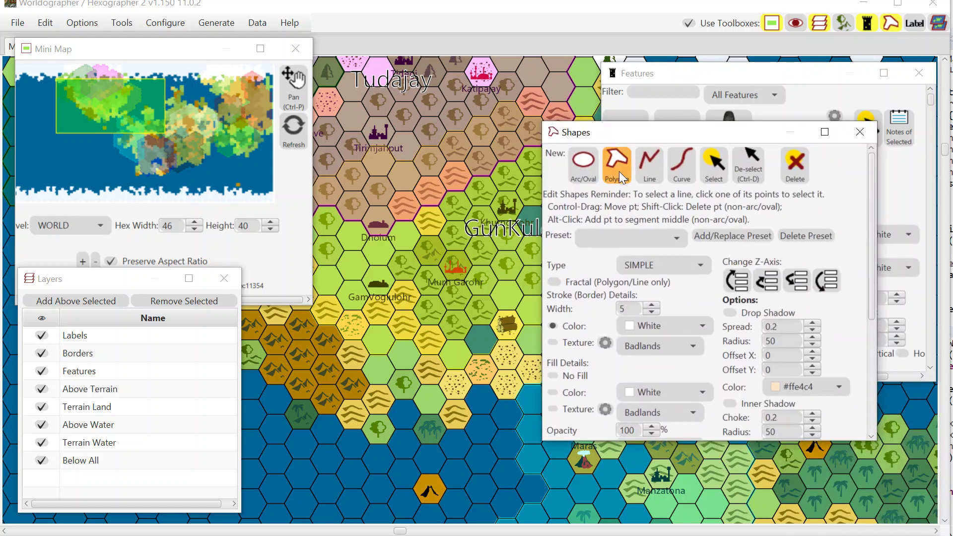
- Select the cyan shape, set its fill to No Fill, and move the Shapes window left
click(619, 169)
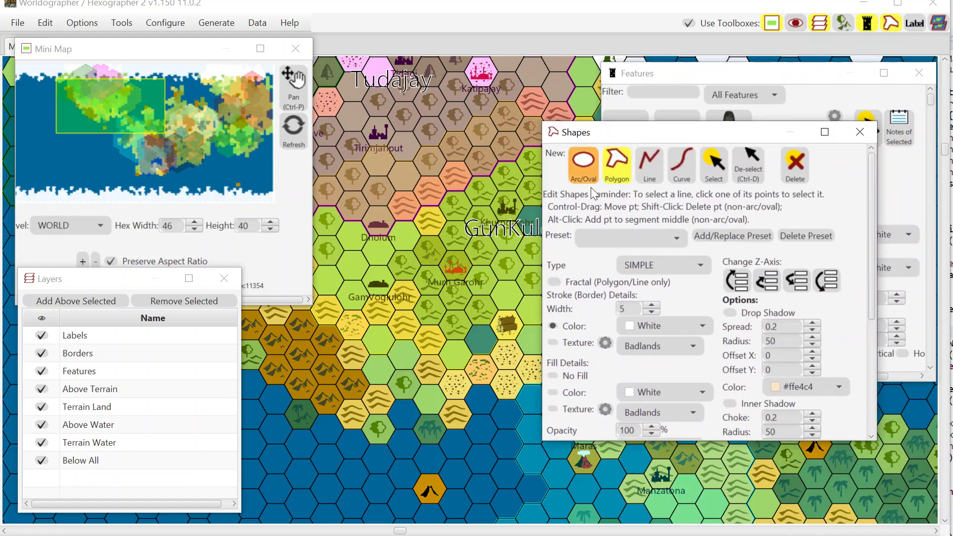
click(725, 171)
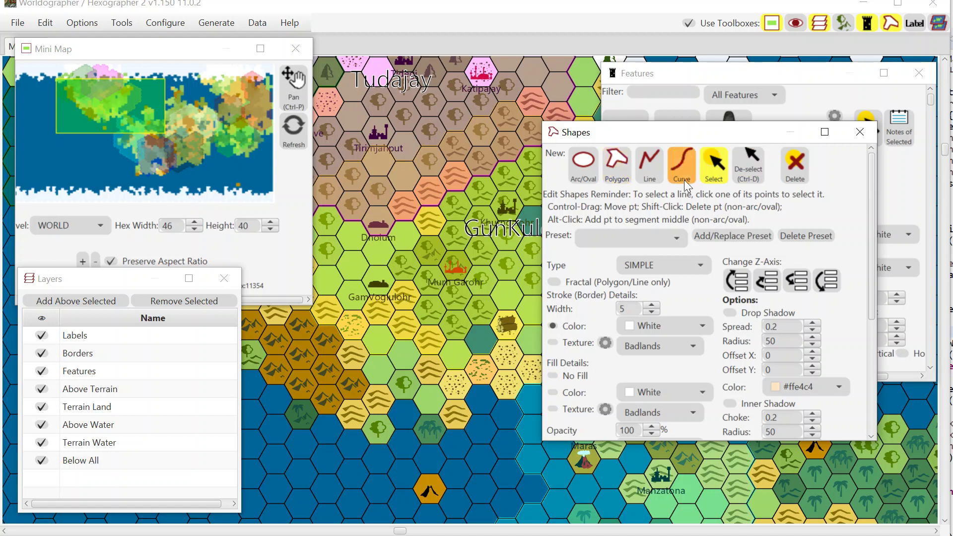
click(562, 500)
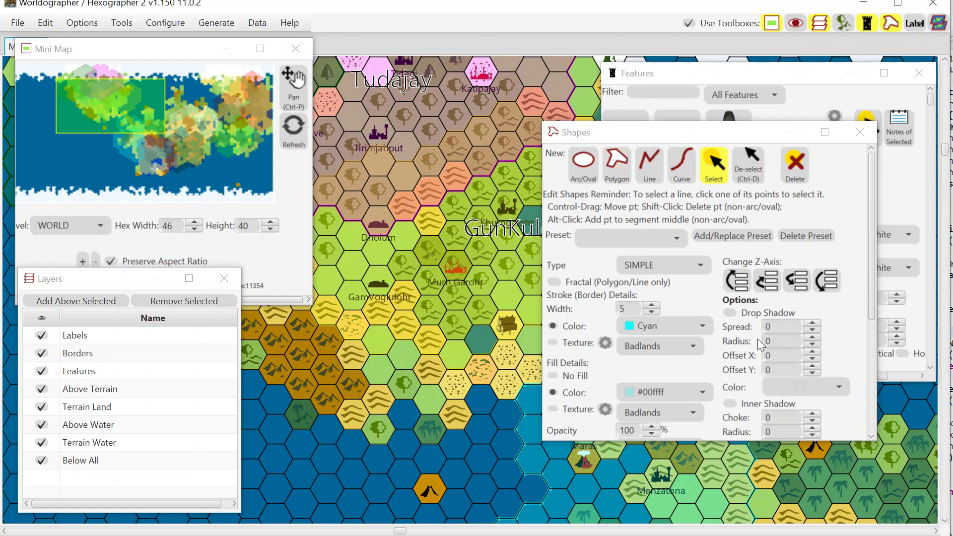
click(559, 377)
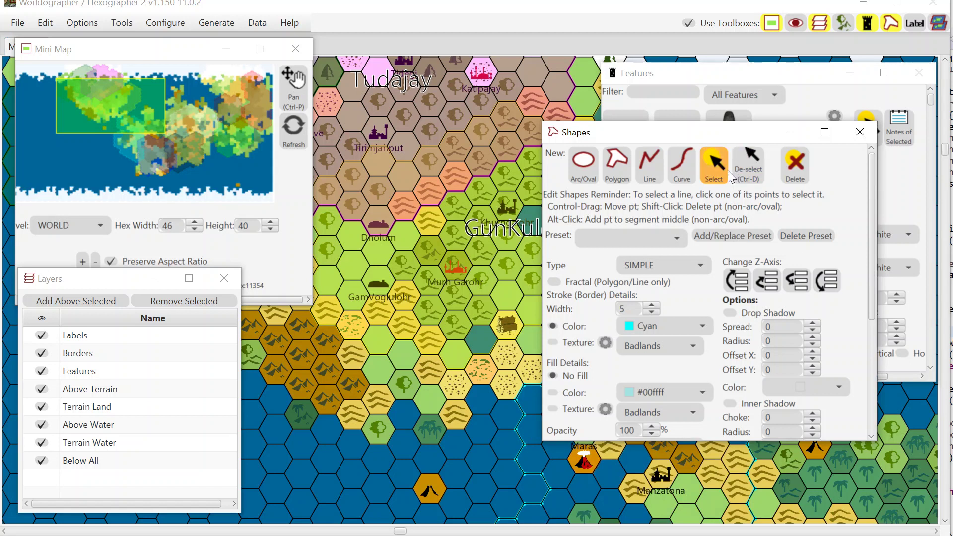
drag(710, 136, 299, 109)
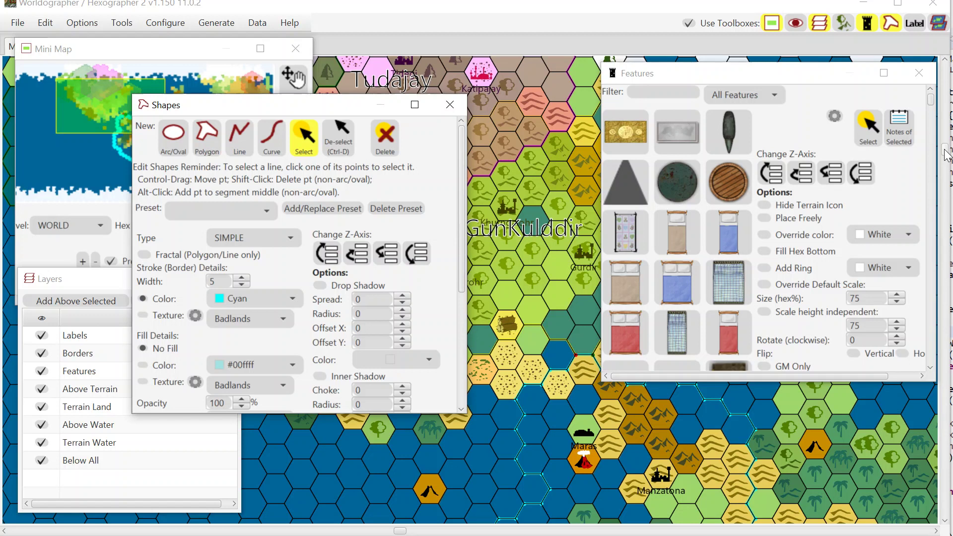
- Close the Features palette and reposition the Shapes settings panel over the map
scroll(946, 155, down, 1)
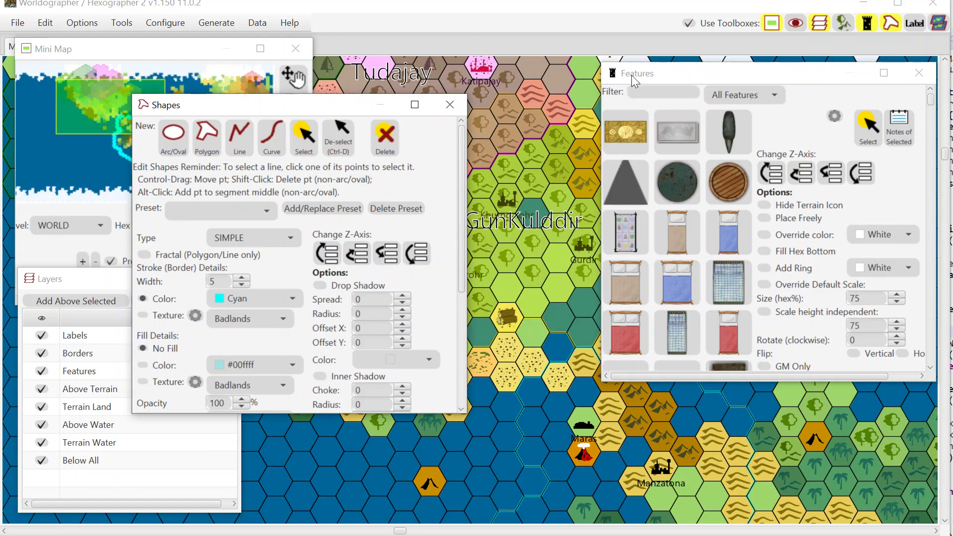
drag(636, 76, 645, 78)
key(alt+F4)
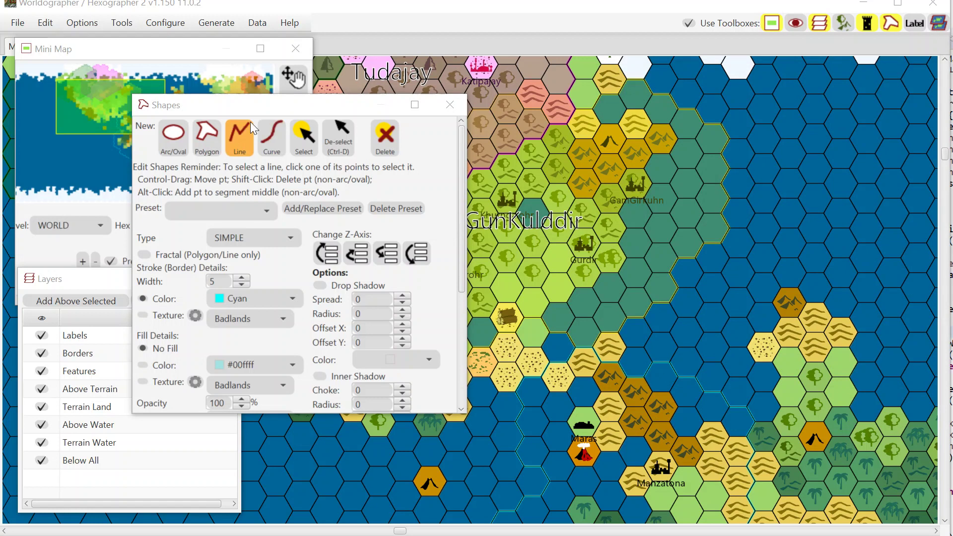
drag(254, 110, 951, 410)
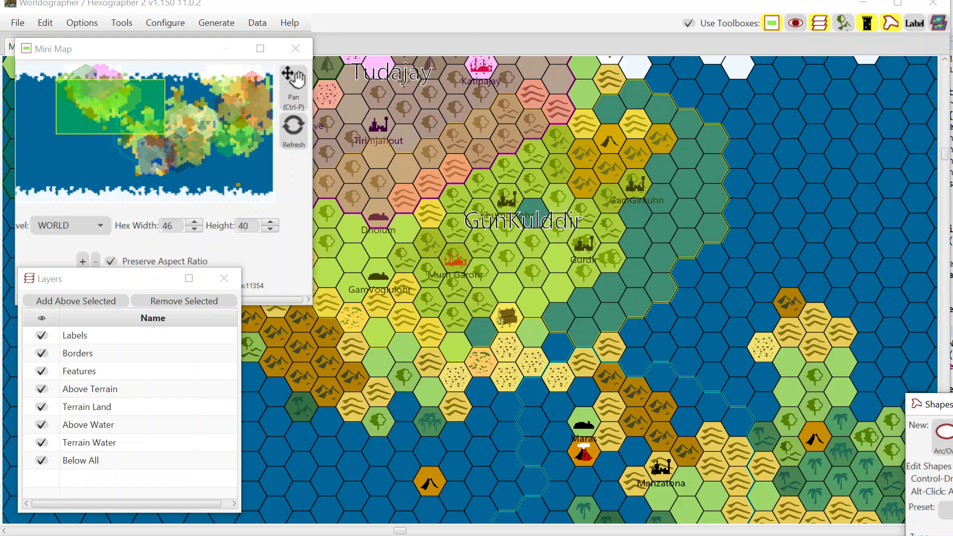
drag(928, 404, 764, 106)
- Select the yellow GunKulddir border shape and enlarge the panel to reveal its Layer Placement
click(641, 135)
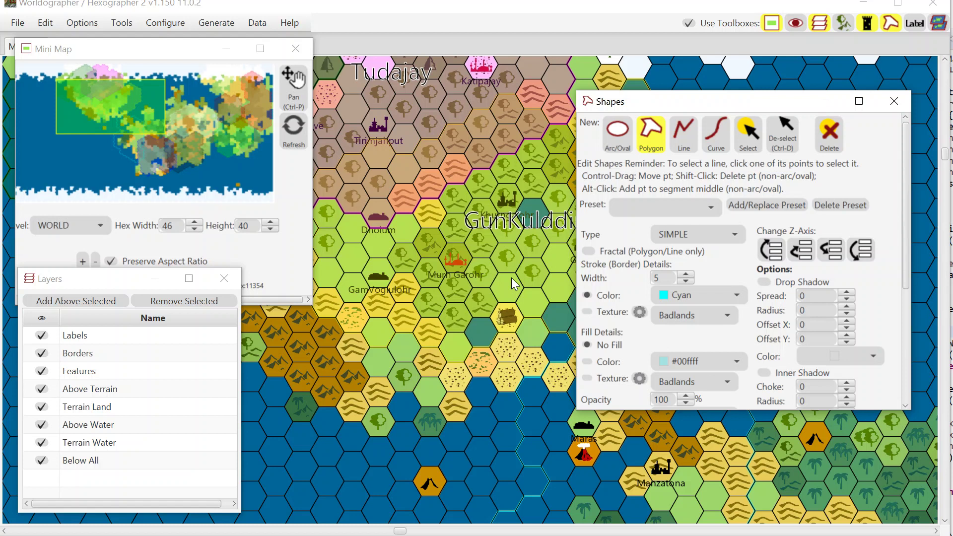
click(463, 312)
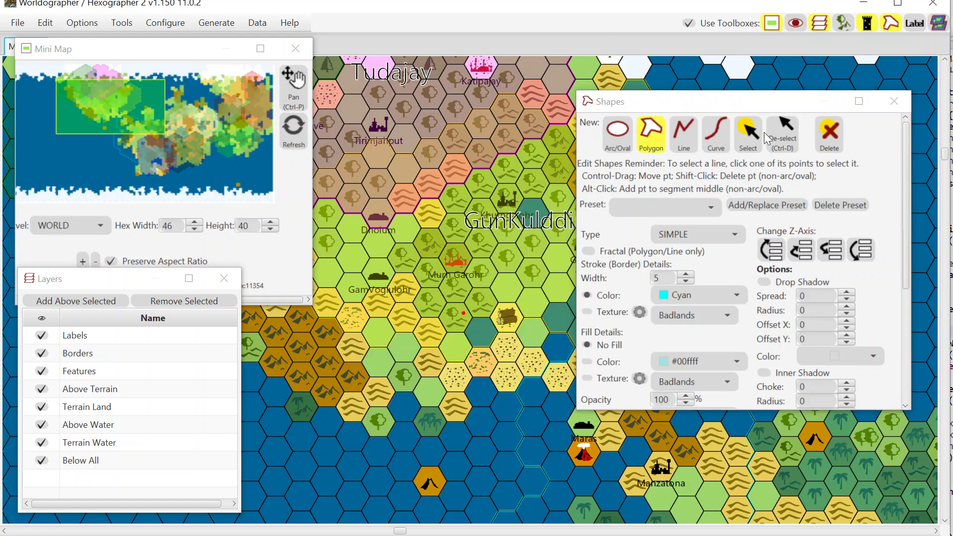
click(789, 143)
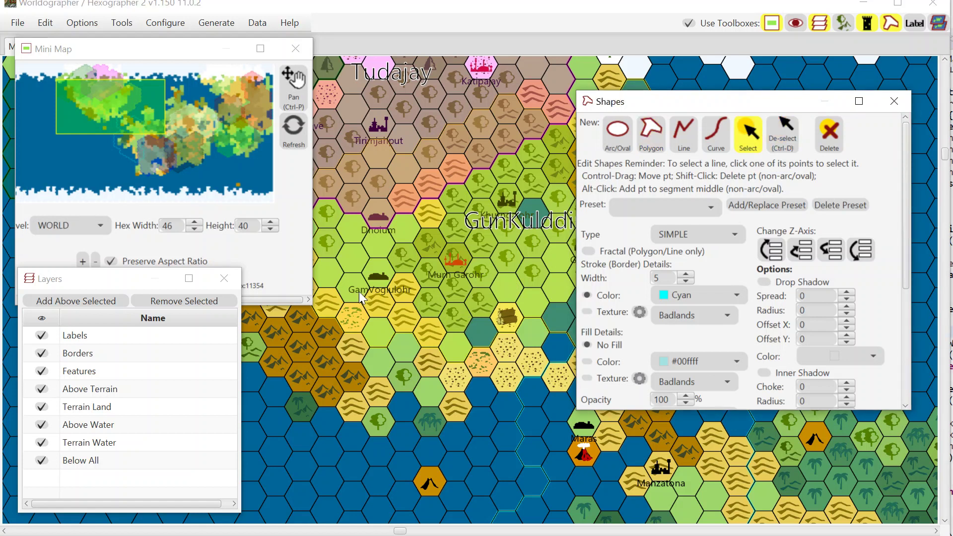
click(377, 300)
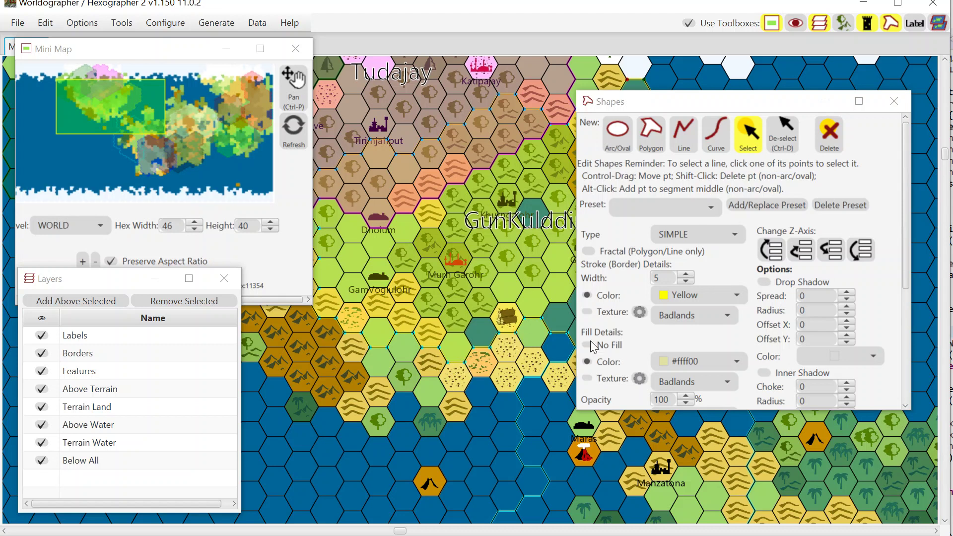
drag(736, 409, 741, 496)
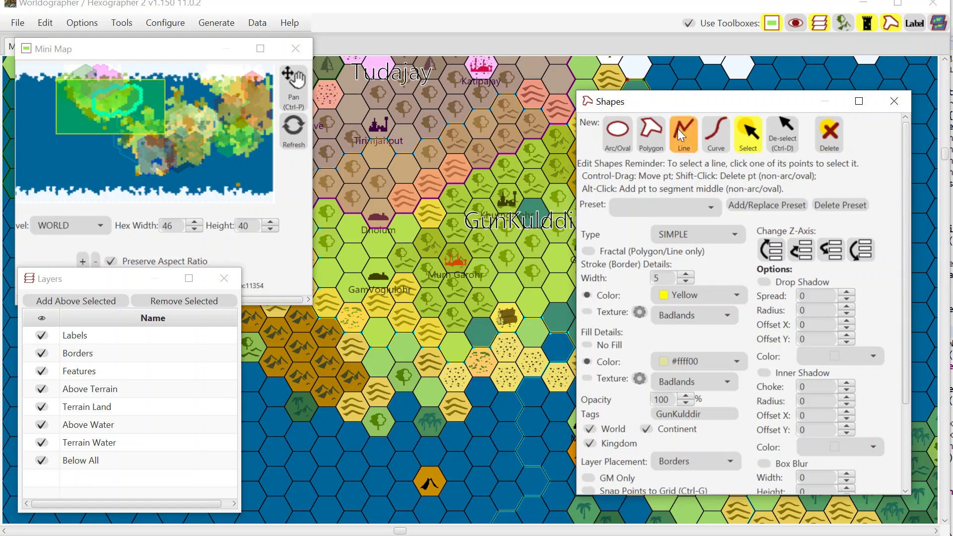
mouse_move(681, 108)
mouse_down()
mouse_move(773, 94)
mouse_move(696, 111)
mouse_up()
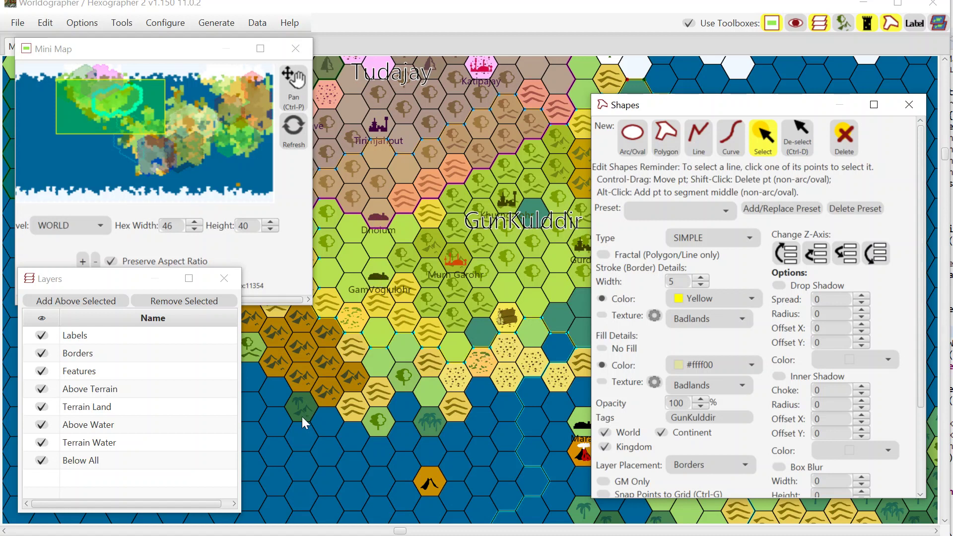
click(41, 336)
click(41, 336)
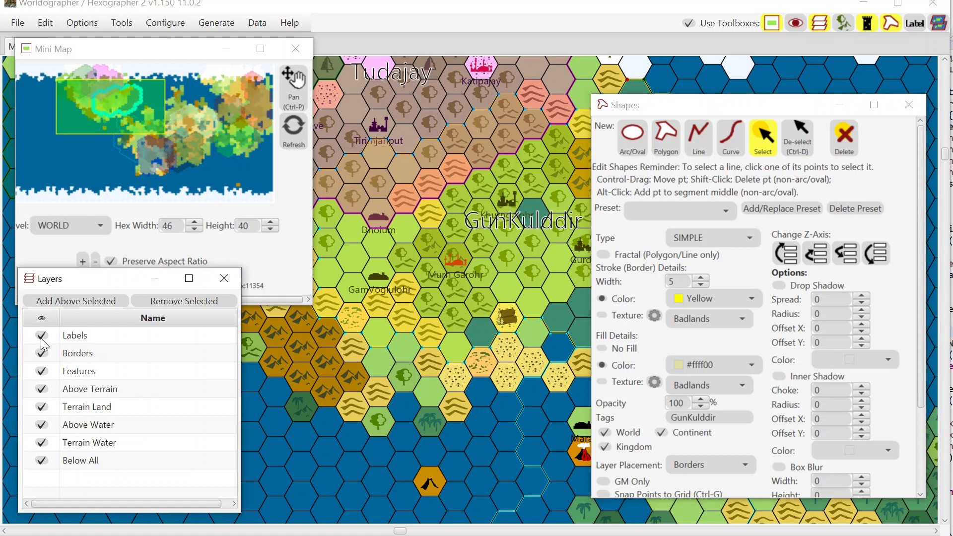
click(43, 353)
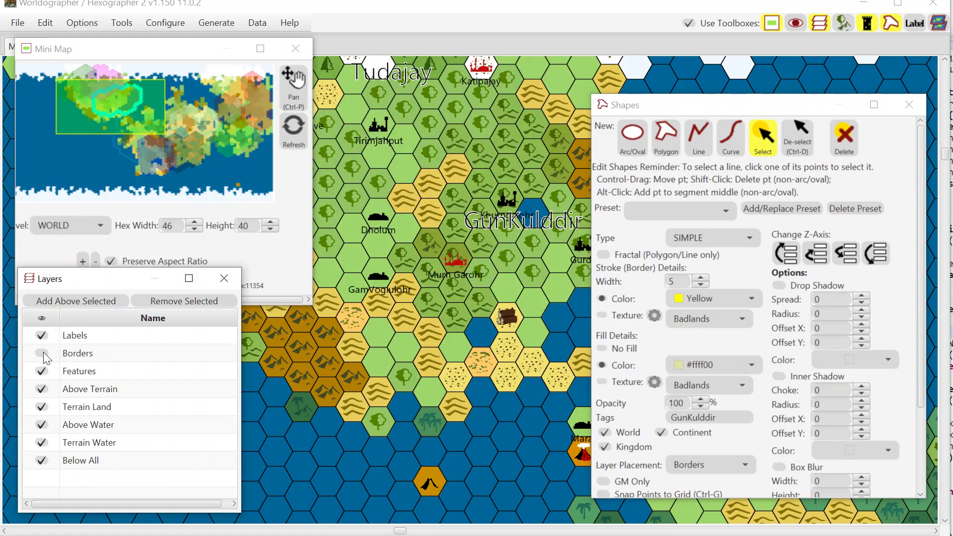
click(43, 354)
click(43, 372)
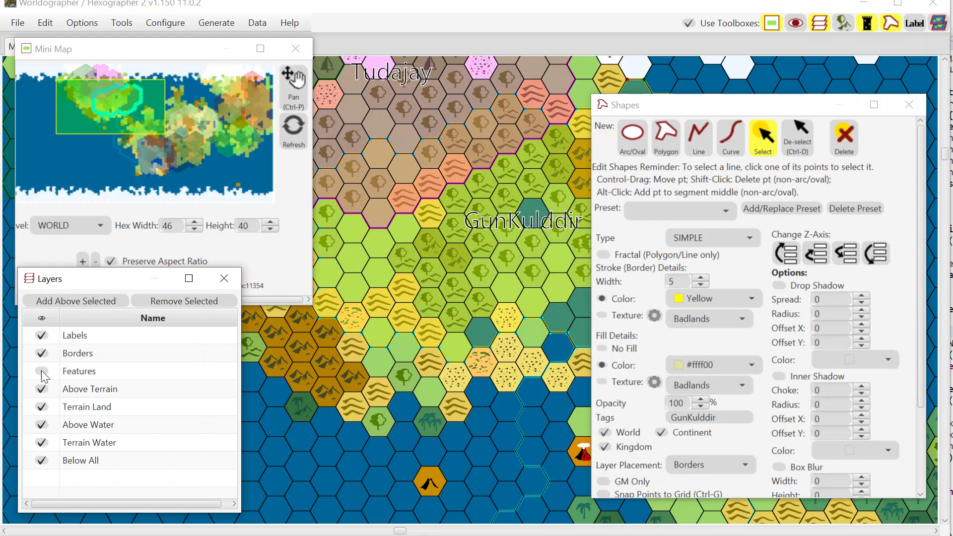
click(42, 371)
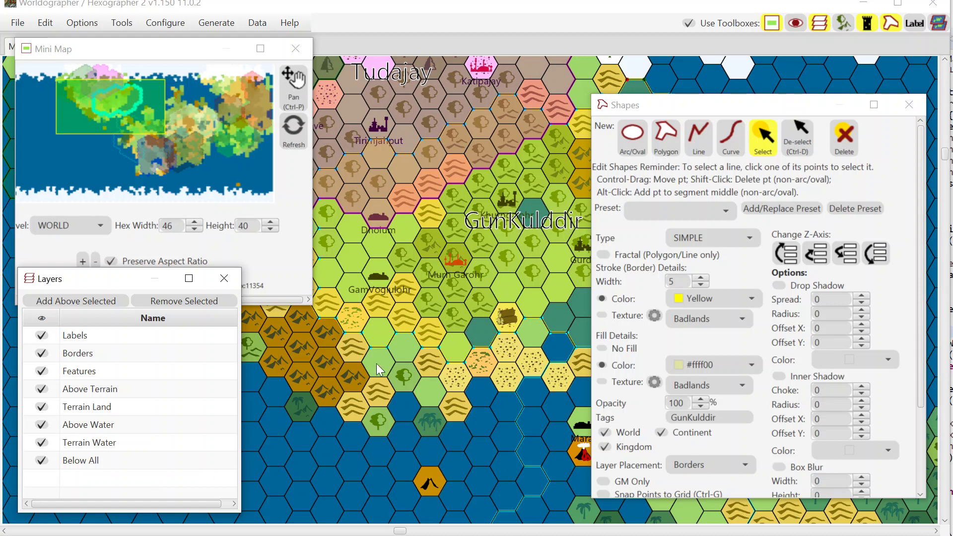
- Run Generate Coasts to add coast hexes along every shoreline
click(219, 23)
click(233, 84)
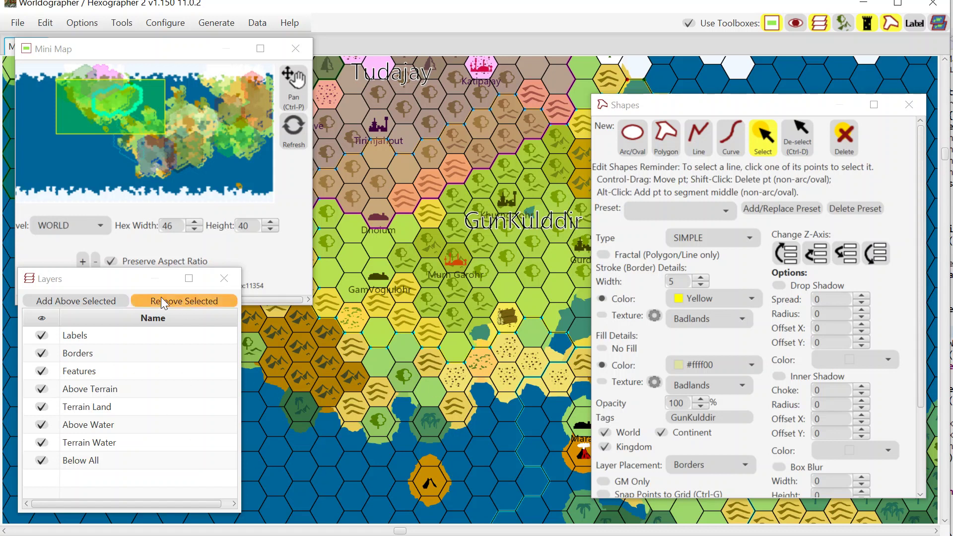
- Add a layer named GunKulddir directly above the Borders layer
click(92, 355)
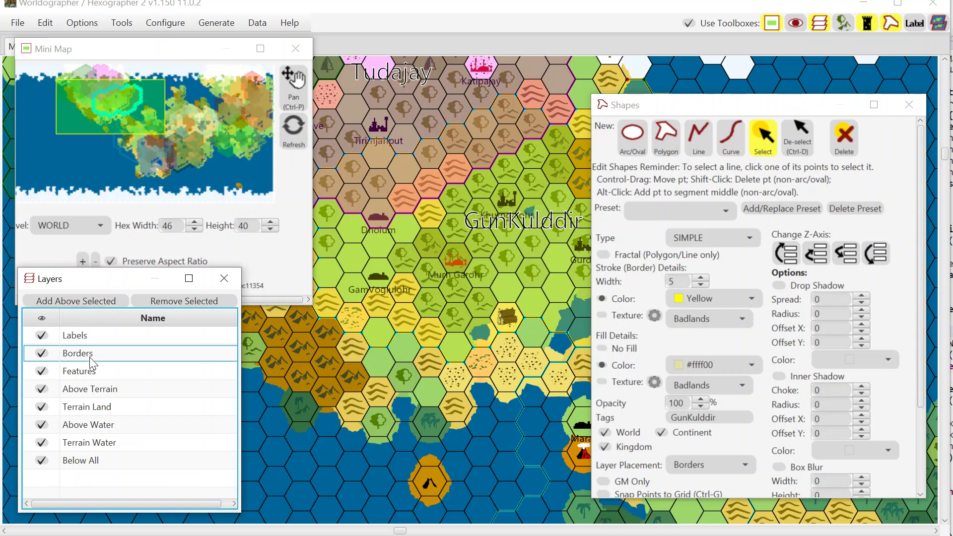
click(93, 299)
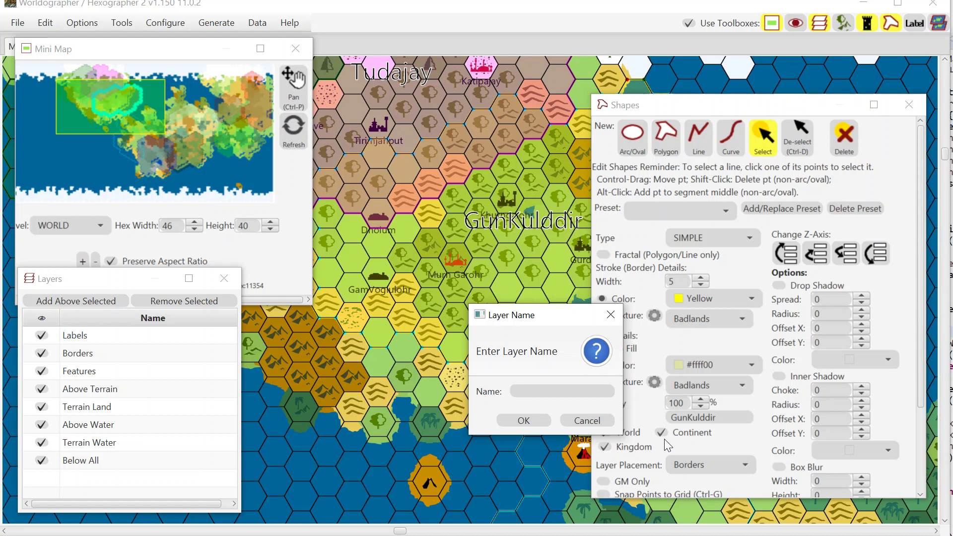
text(GunKulddir)
click(540, 422)
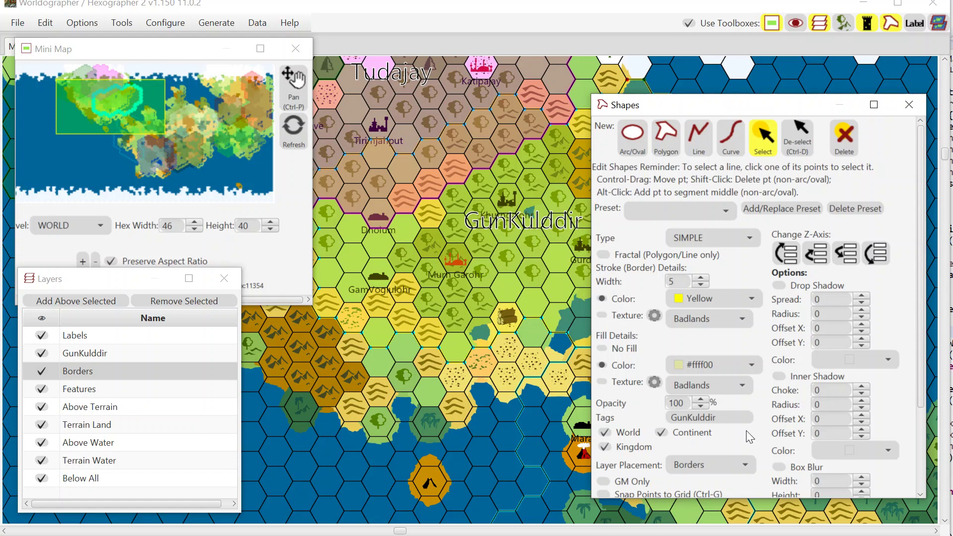
- Put the yellow border shape on the GunKulddir layer and toggle that layer off and on to verify
click(746, 463)
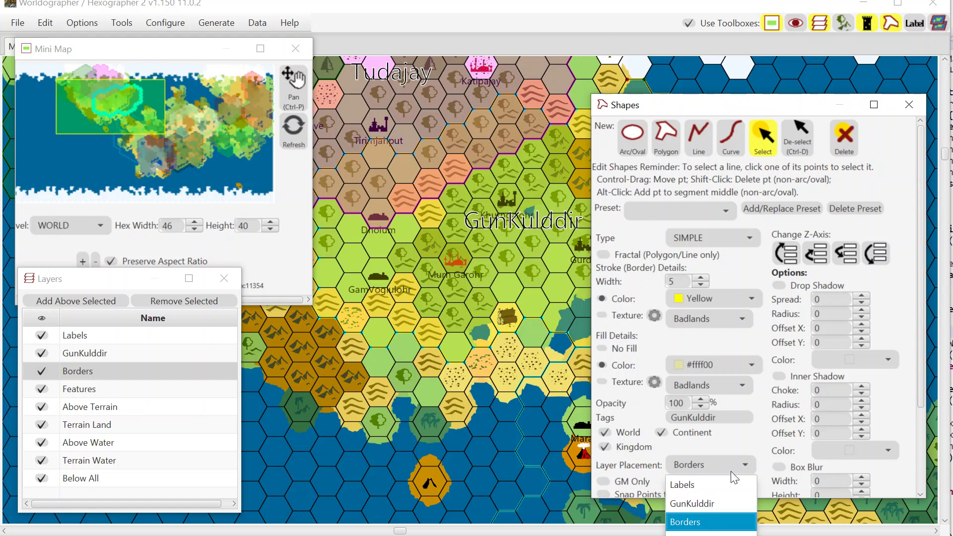
click(695, 507)
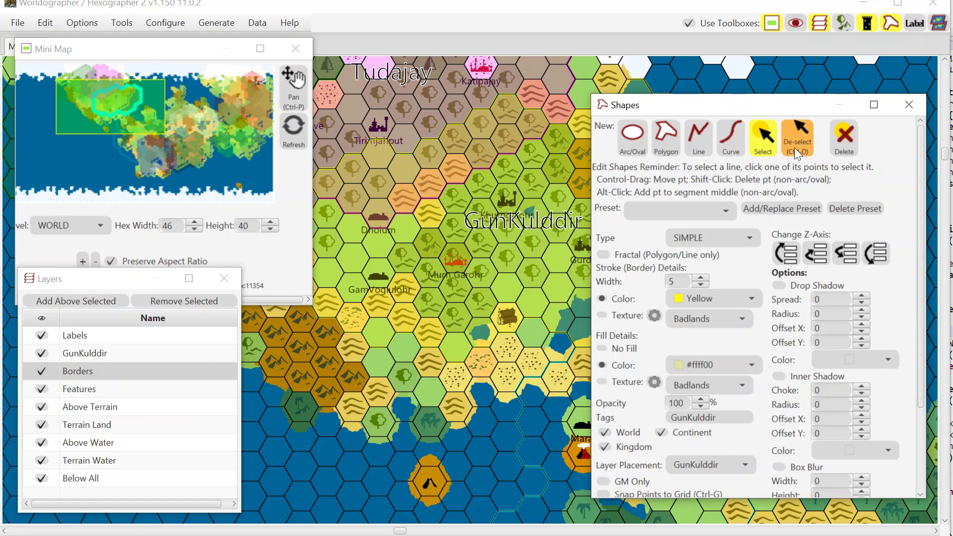
click(44, 355)
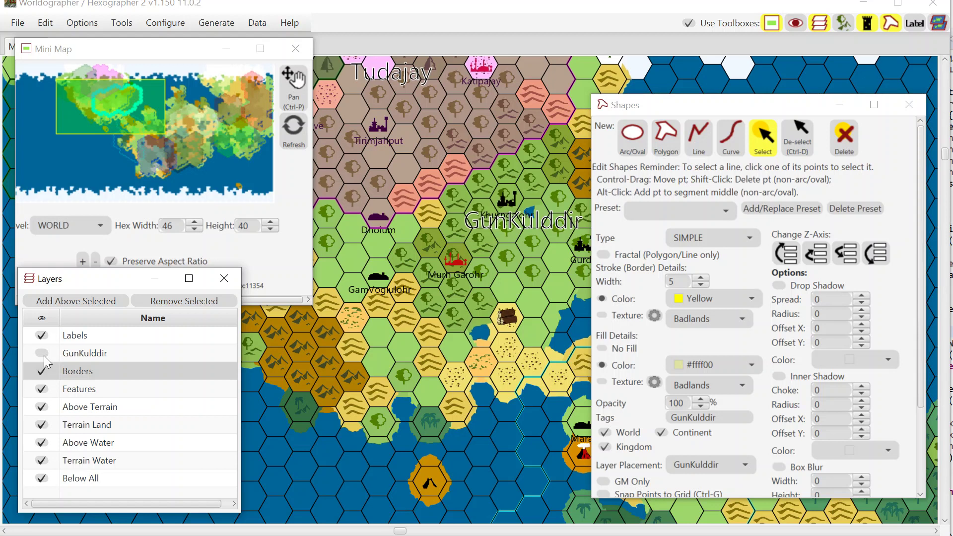
click(44, 355)
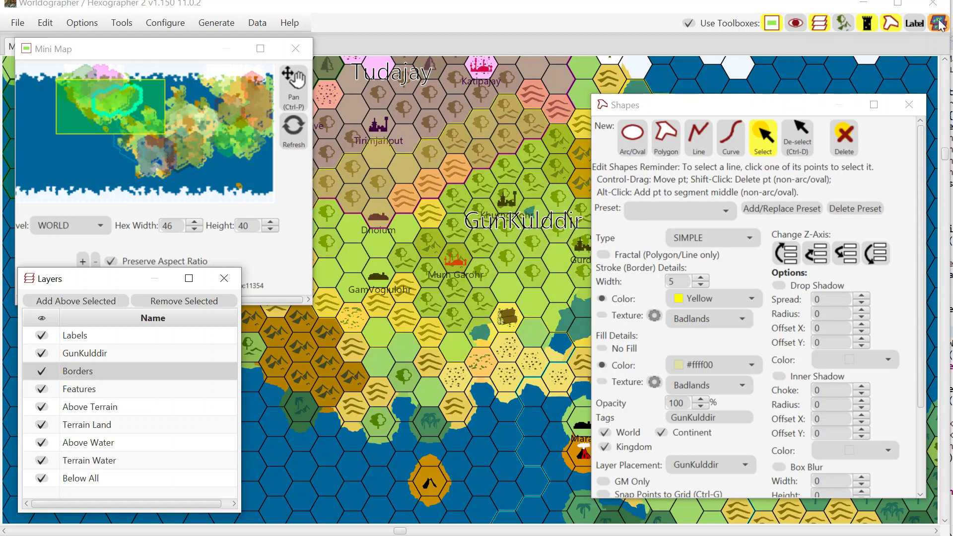
- Select the GunKulddir nation label and assign it to the GunKulddir layer
click(917, 23)
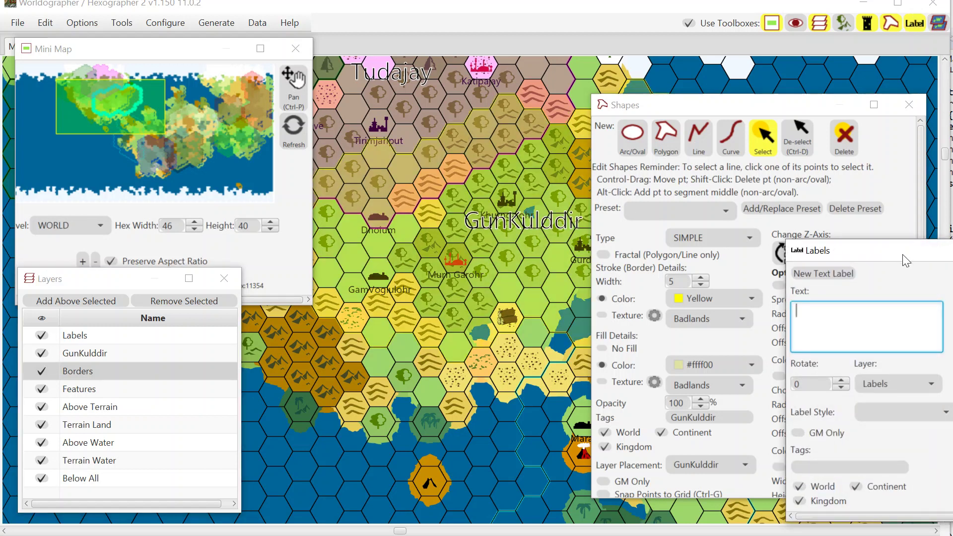
drag(906, 255, 716, 238)
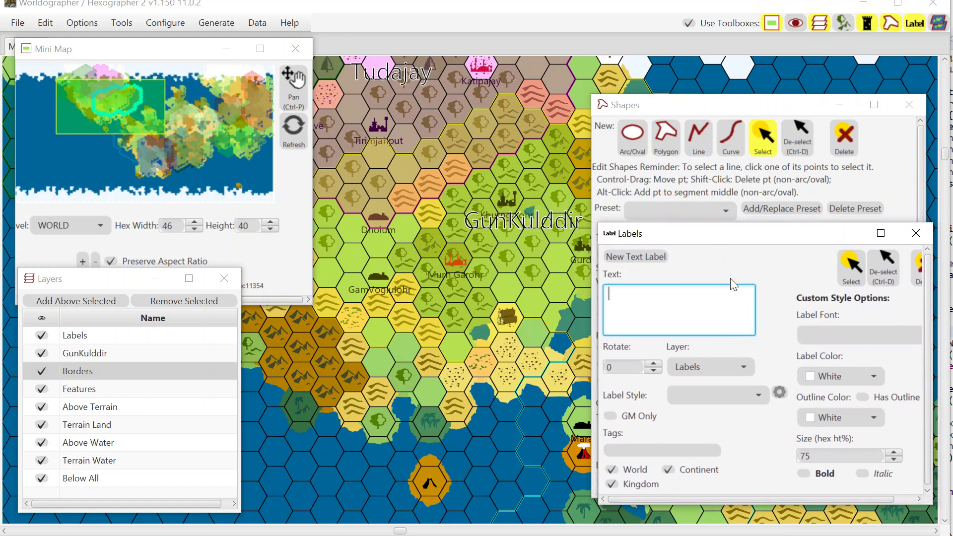
click(851, 268)
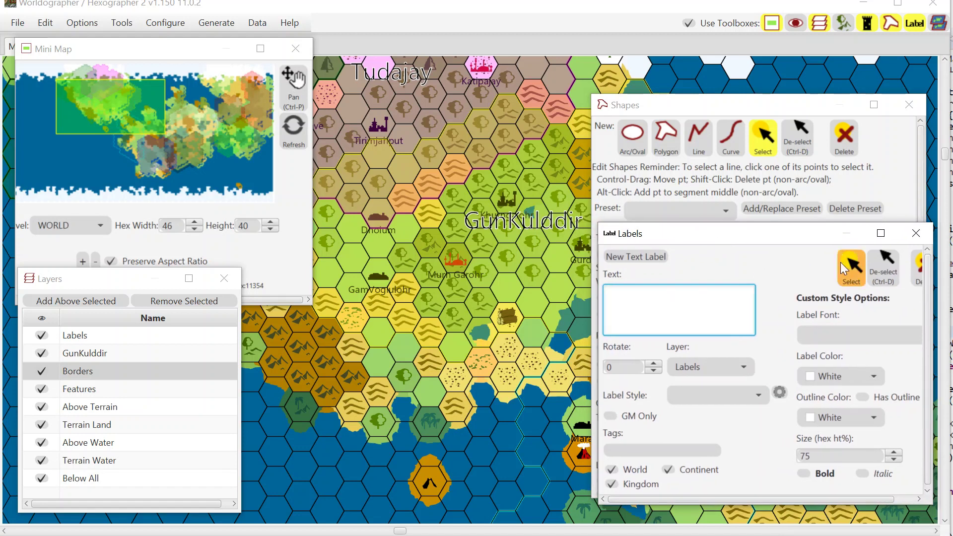
click(497, 225)
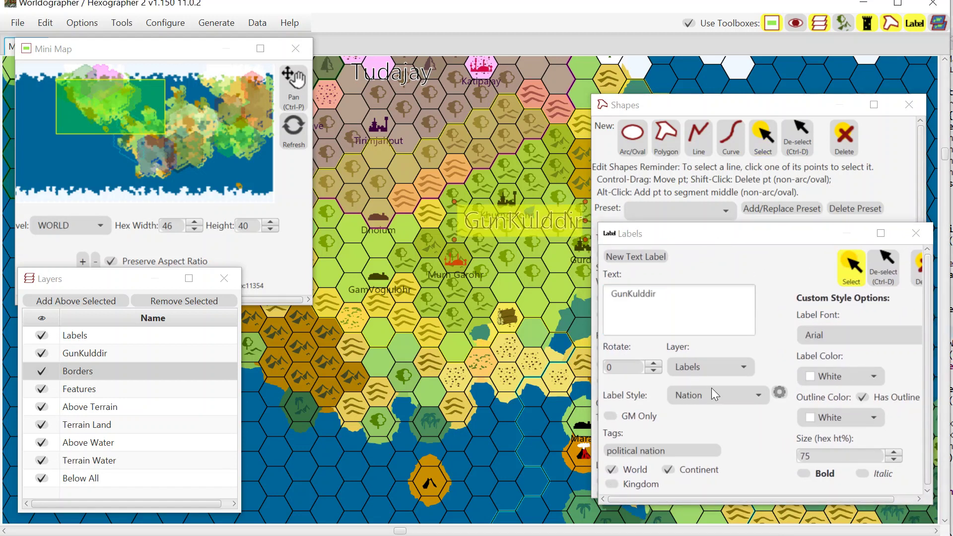
click(714, 368)
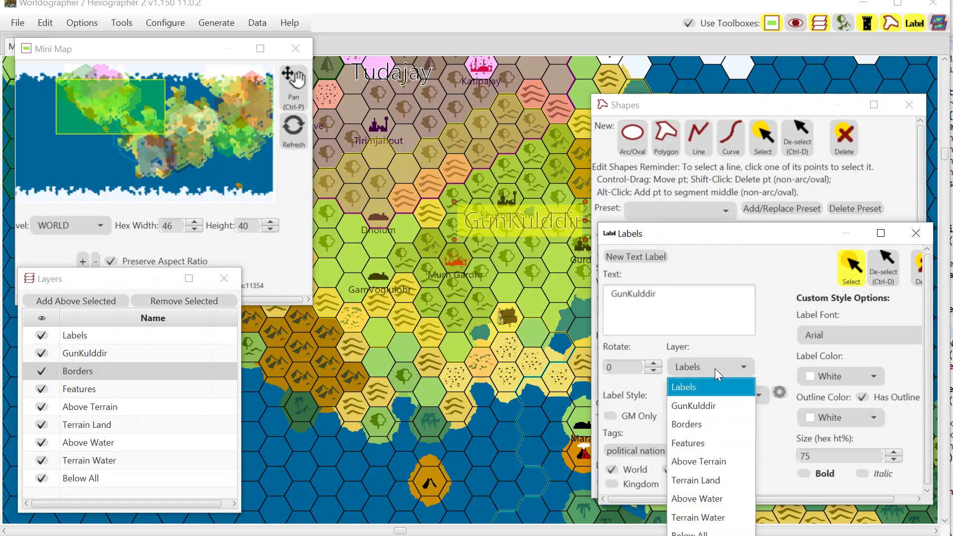
click(716, 405)
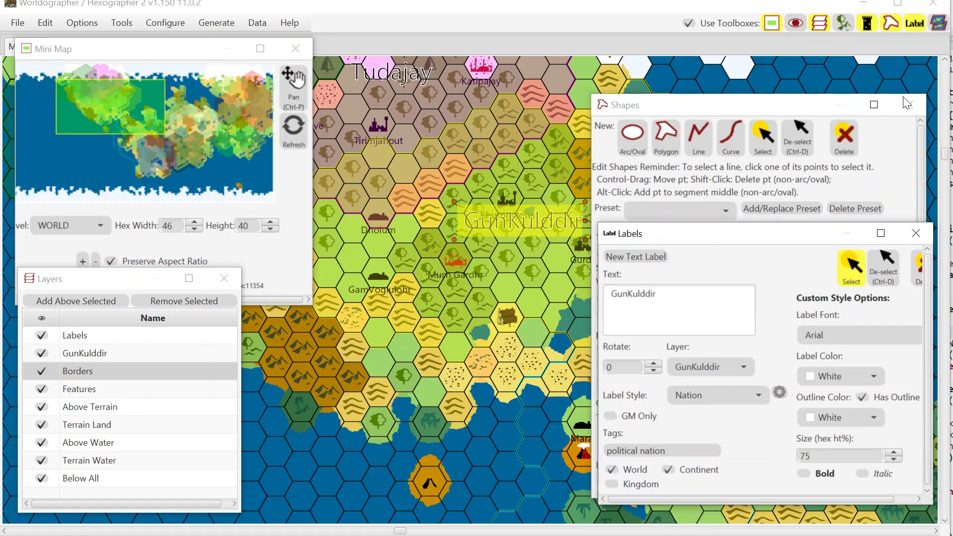
- Select the Murn Garohr castle and assign it to the GunKulddir layer
click(867, 23)
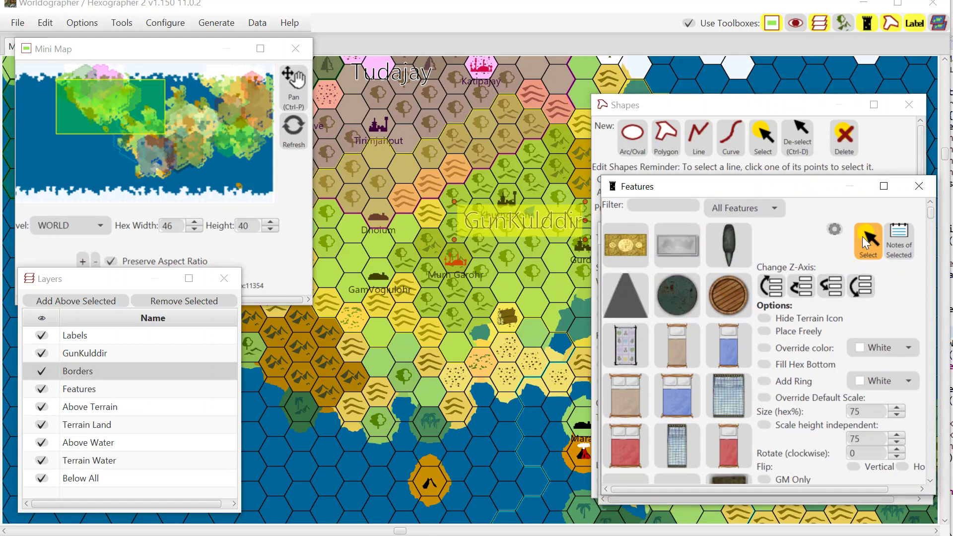
click(863, 236)
click(457, 260)
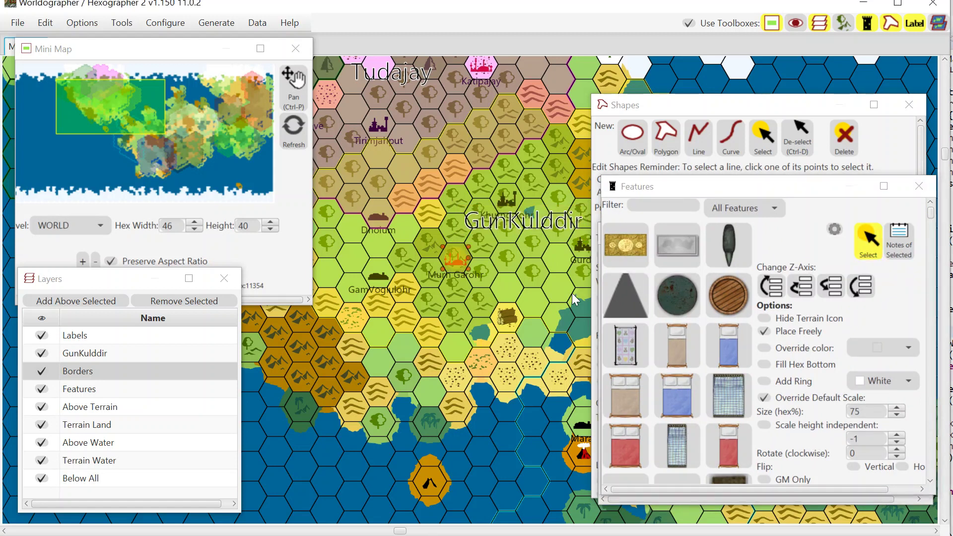
drag(754, 176, 755, 63)
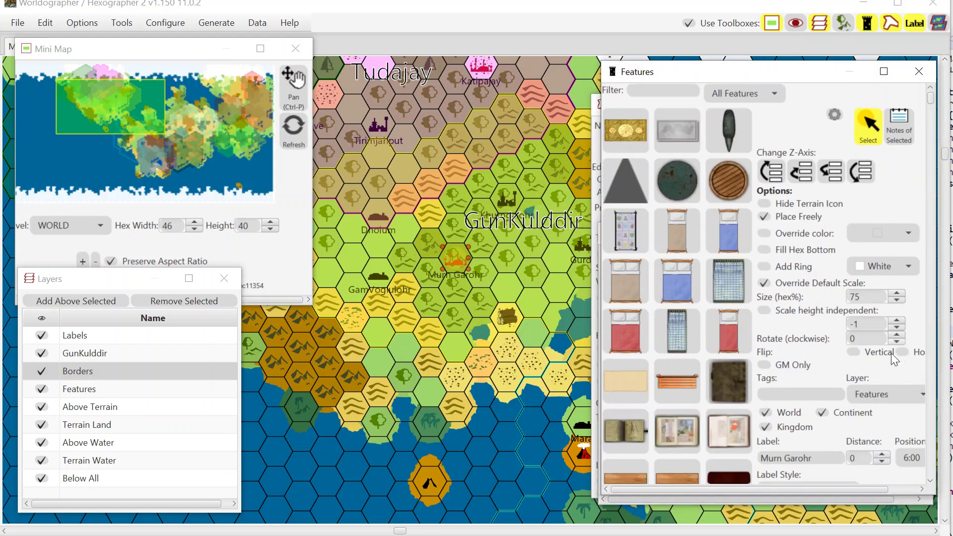
click(890, 389)
click(876, 432)
- Move the GamVoglulohr town onto the GunKulddir layer, then hide and reshow that layer to confirm
click(872, 126)
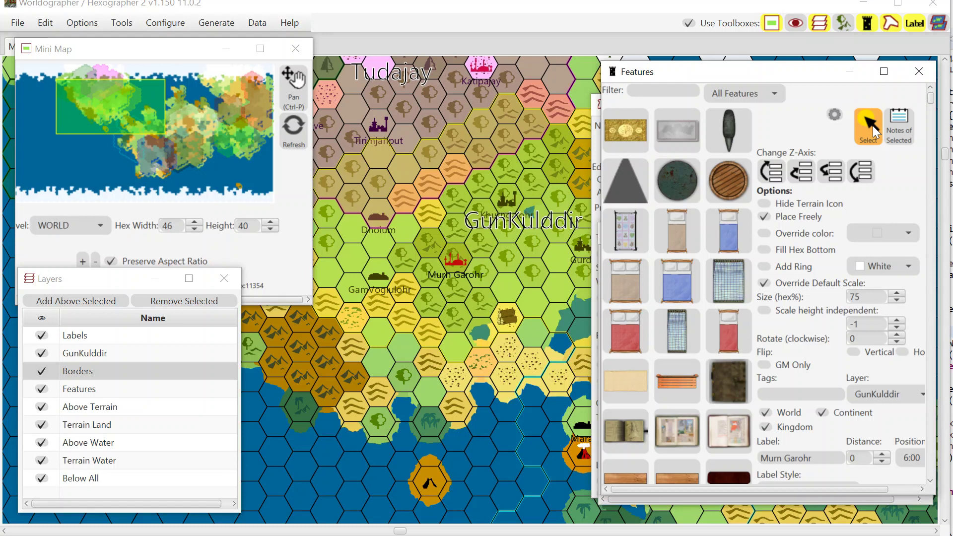
click(381, 276)
click(901, 390)
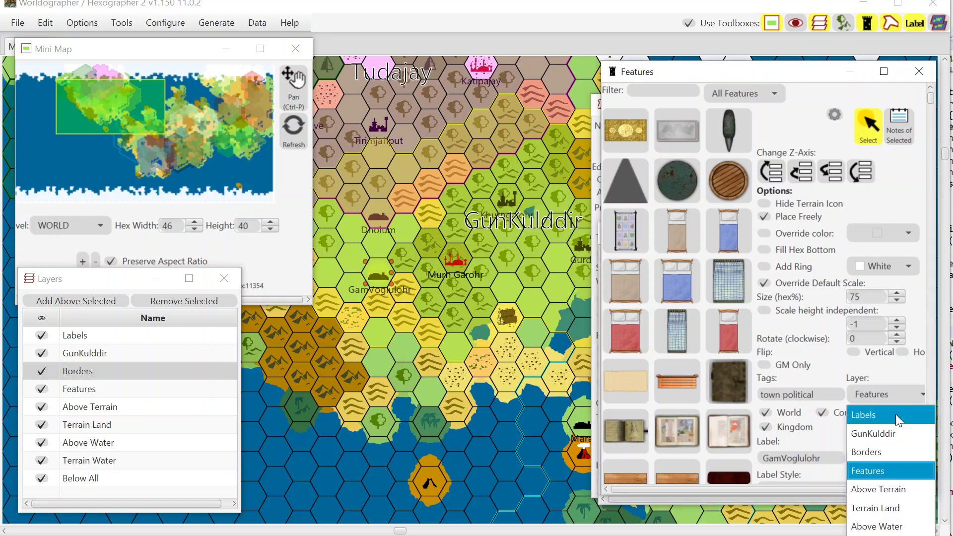
click(892, 432)
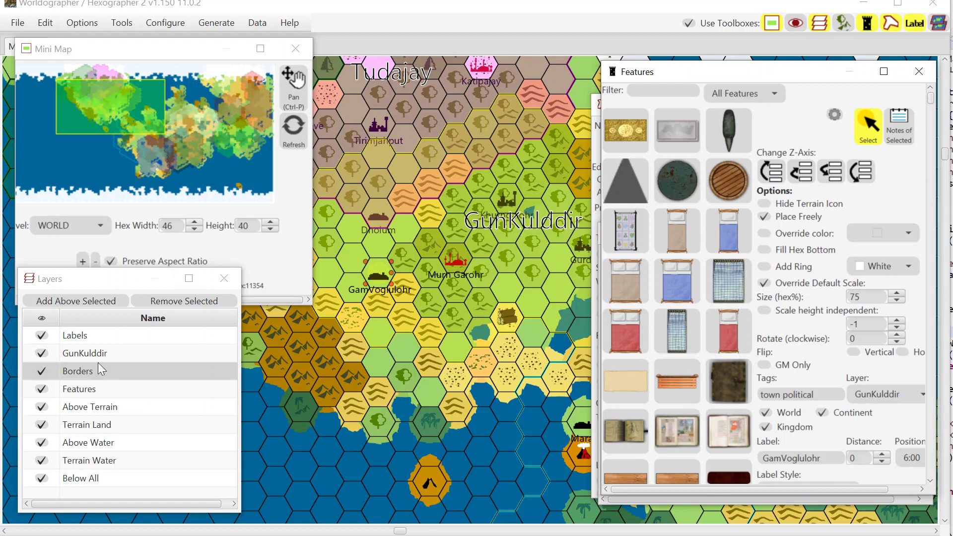
click(43, 353)
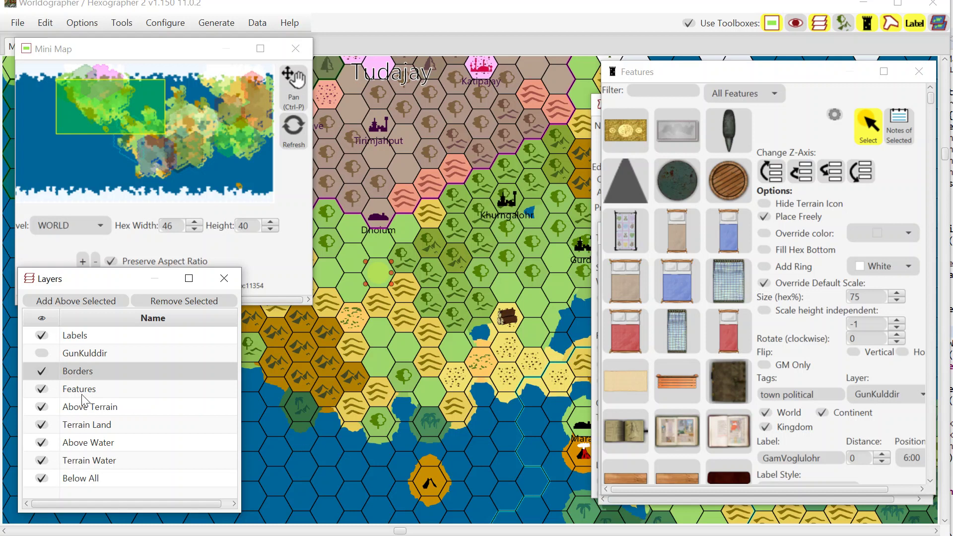
click(41, 353)
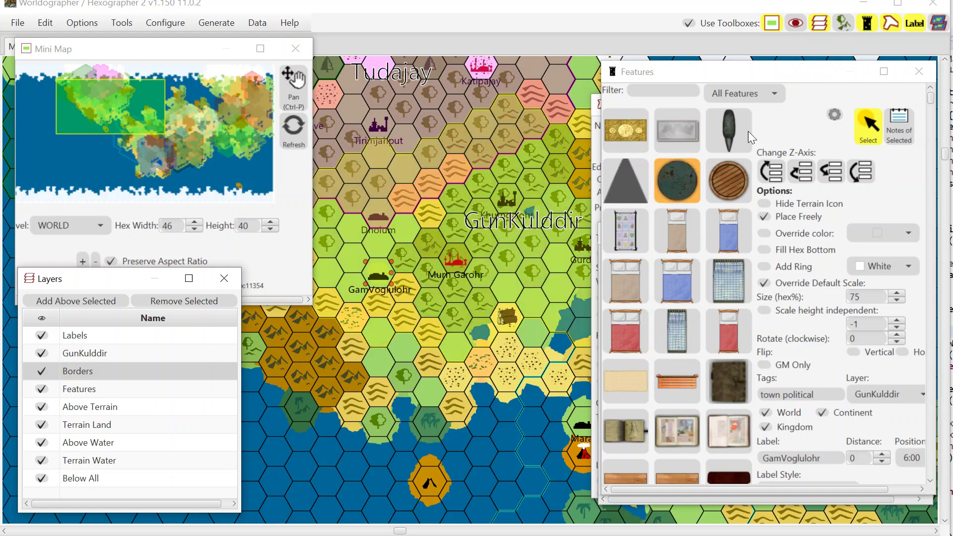
drag(805, 72, 950, 75)
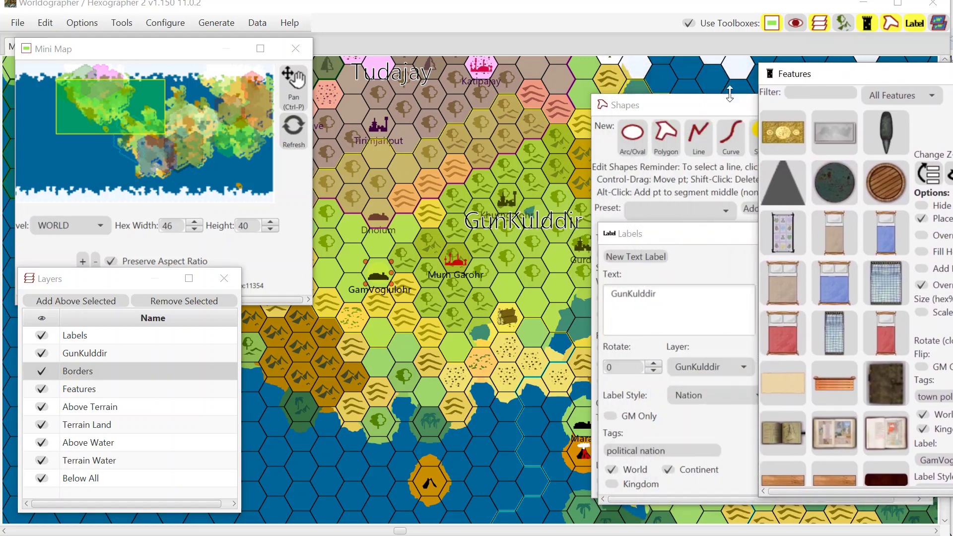
- Move the Shapes toolbox aside and back so it sits fully on screen above the others
drag(687, 105, 832, 121)
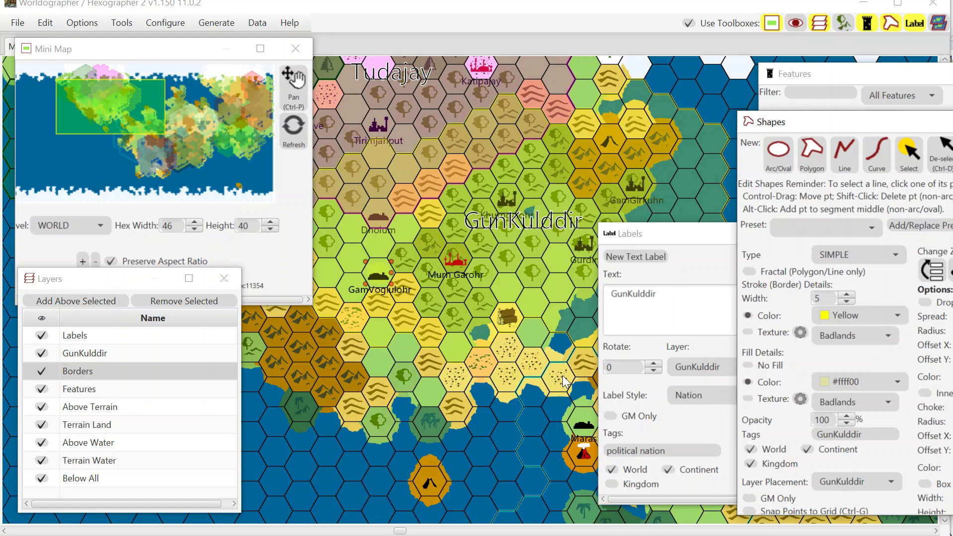
drag(835, 124, 693, 127)
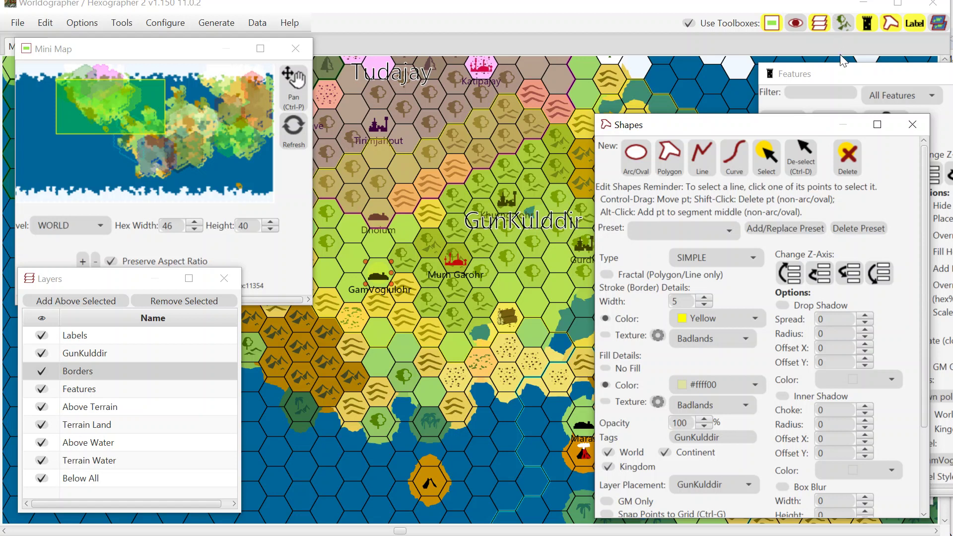
- Drag the Features toolbox up and left over the Shapes toolbox, showing GamVoglulohr's GunKulddir layer
drag(844, 77, 684, 50)
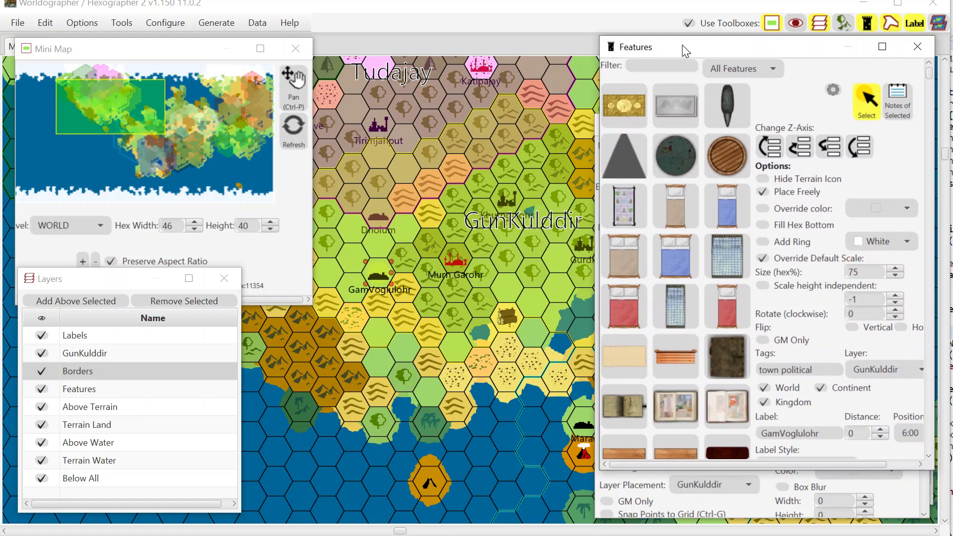